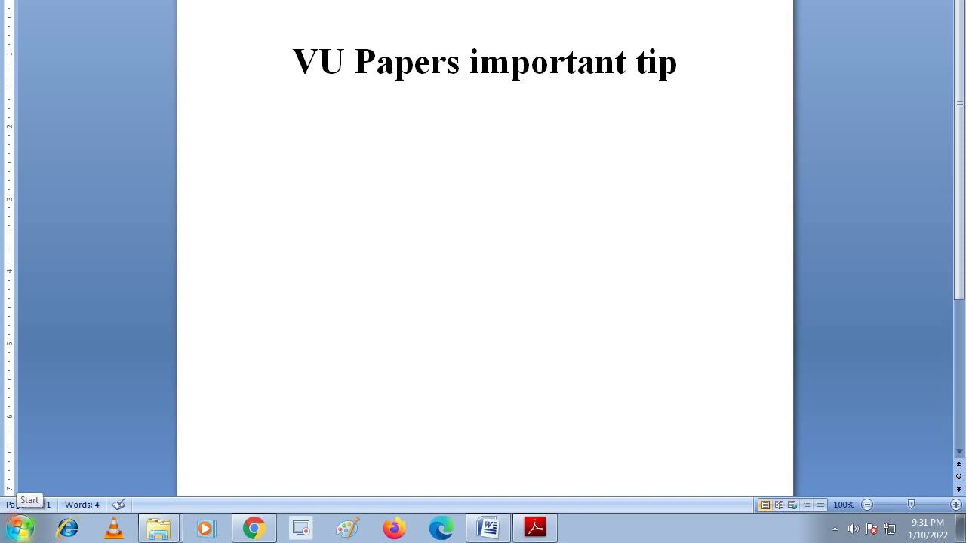
Launch Microsoft Office Word 2007 from the Start menu to open a new blank Document2
{"action": "left_click", "coordinate": [22, 528]}
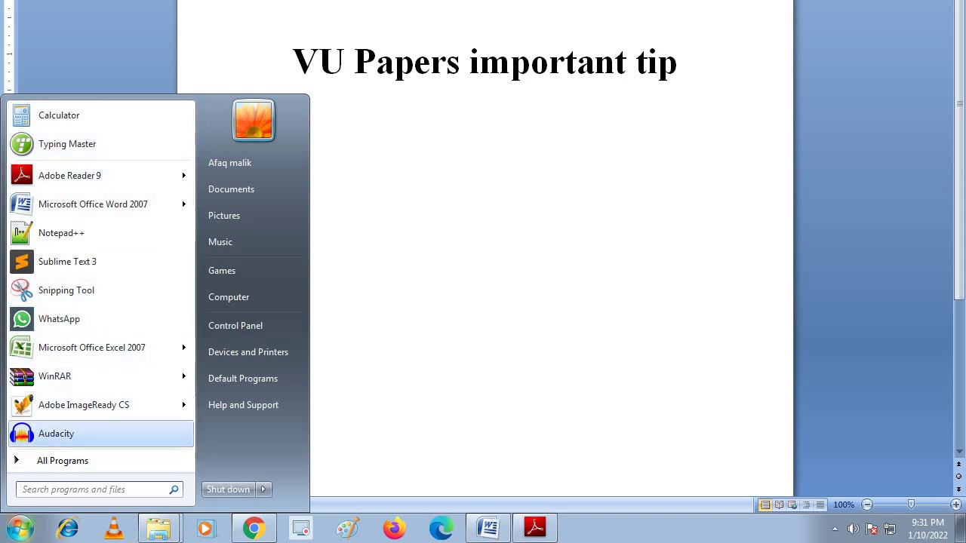
{"action": "left_click", "coordinate": [62, 461]}
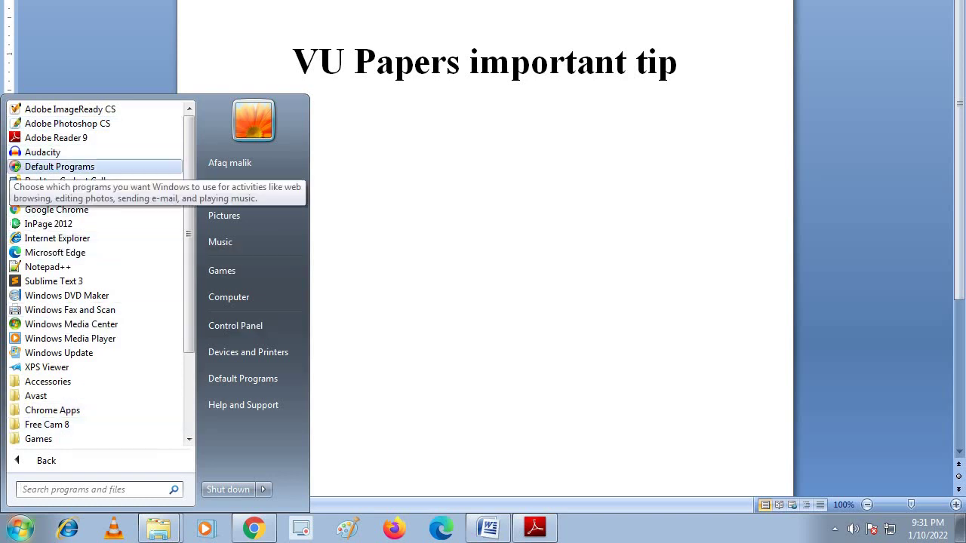
{"action": "left_click", "coordinate": [46, 460]}
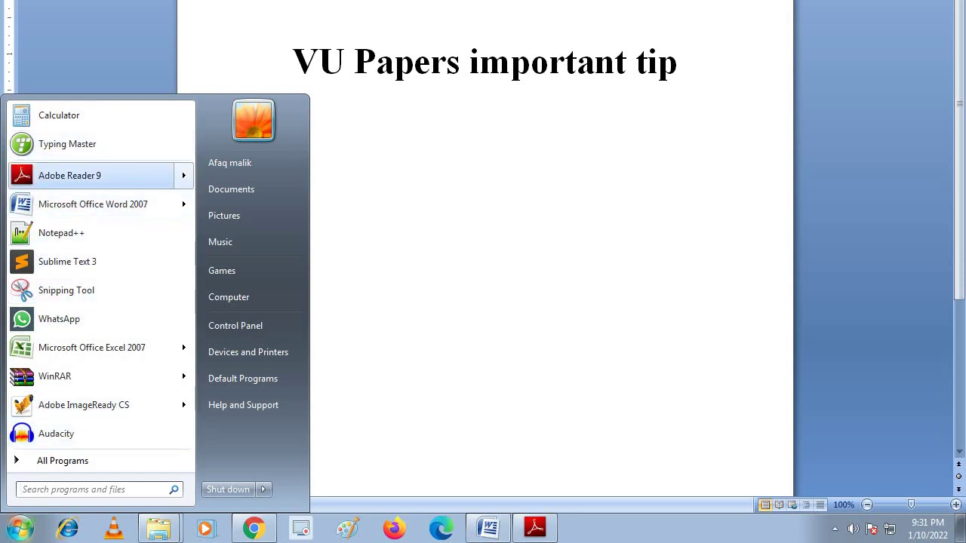
{"action": "left_click", "coordinate": [63, 460]}
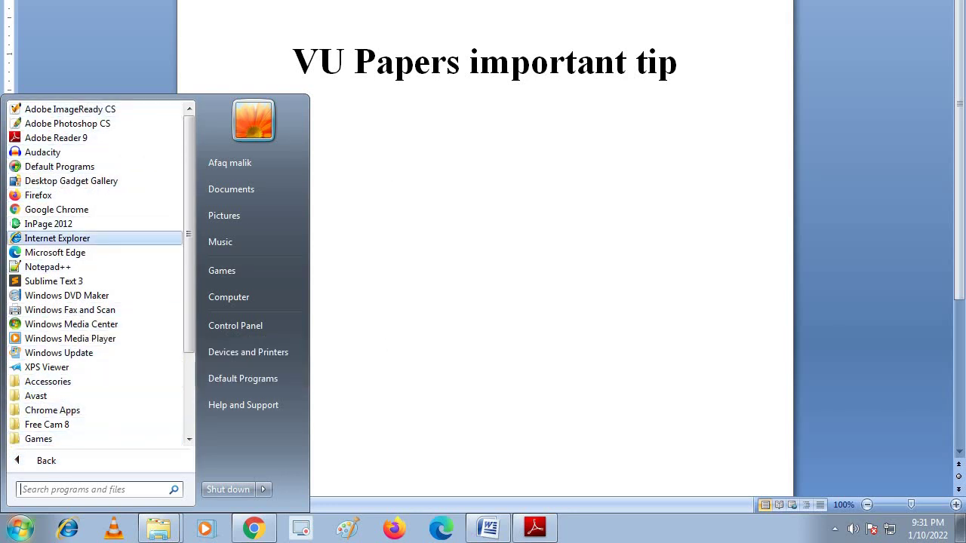
{"action": "left_click", "coordinate": [94, 489]}
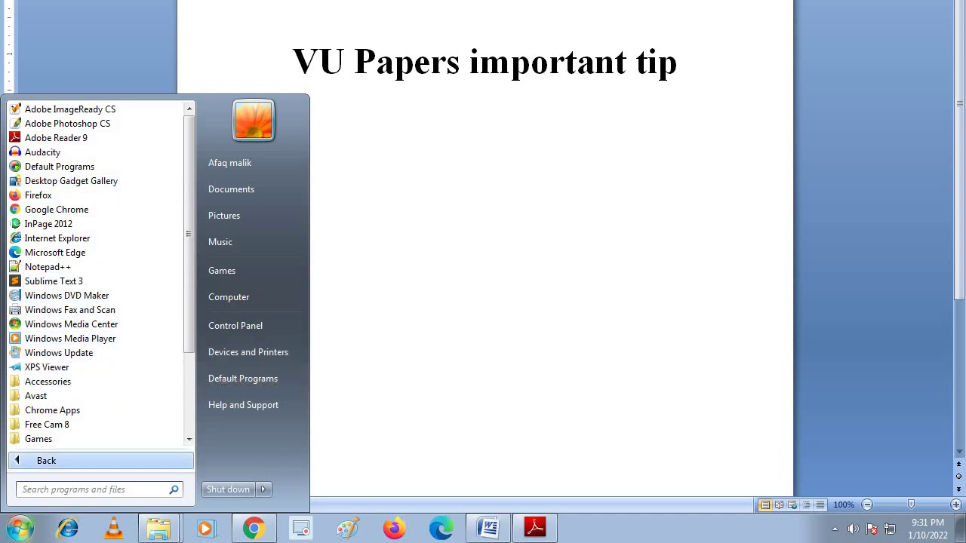
{"action": "left_click", "coordinate": [46, 461]}
{"action": "left_click", "coordinate": [90, 202]}
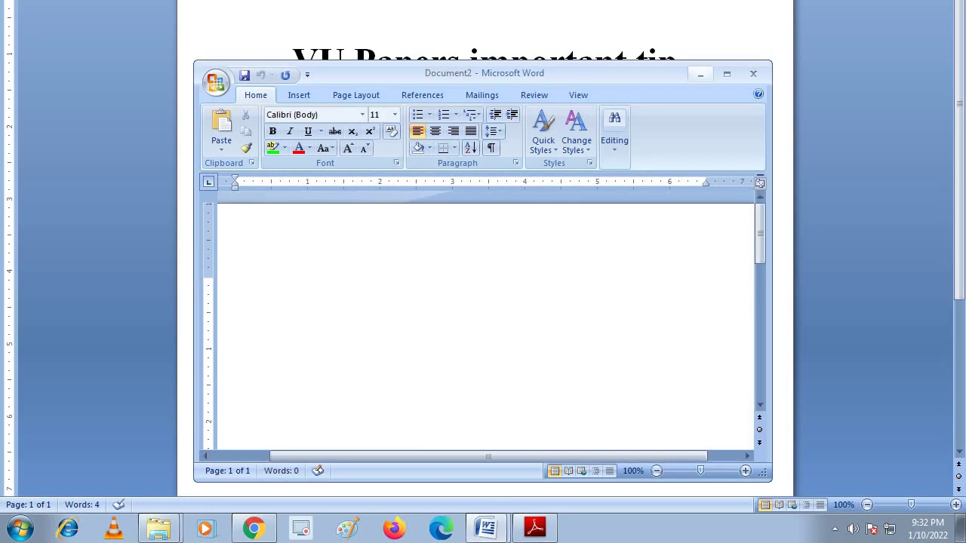
Maximize Document2 and generate three paragraphs of sample text with =rand()
{"action": "left_click", "coordinate": [727, 73]}
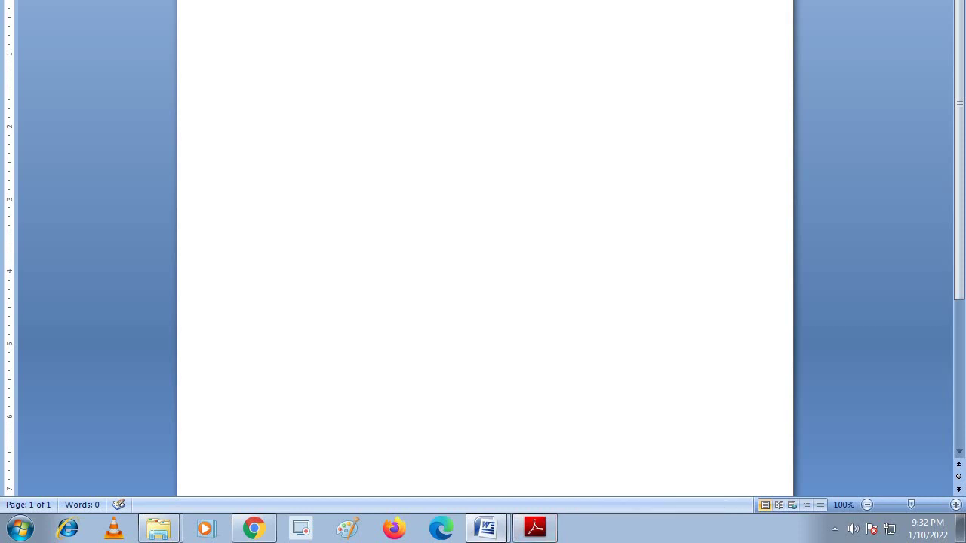
{"action": "mouse_move", "coordinate": [487, 528]}
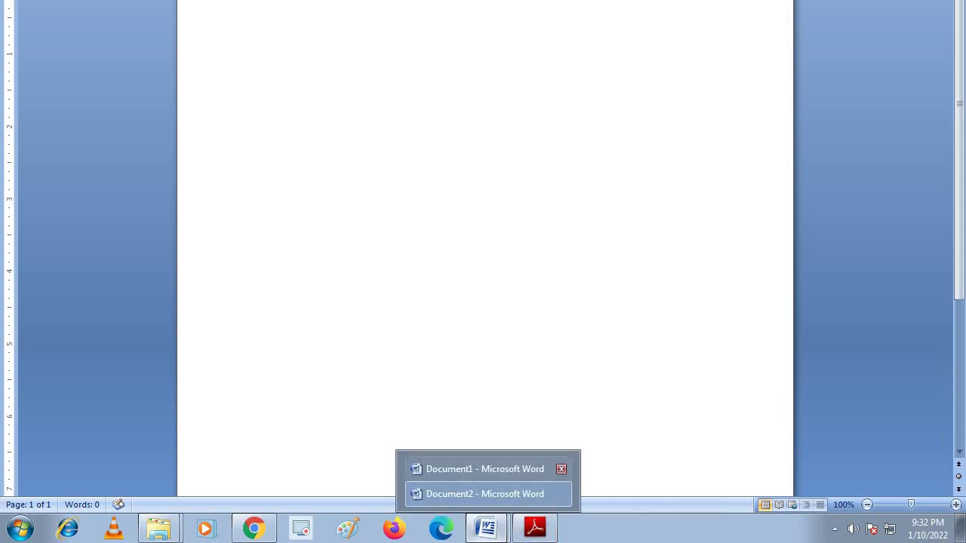
{"action": "left_click", "coordinate": [485, 469]}
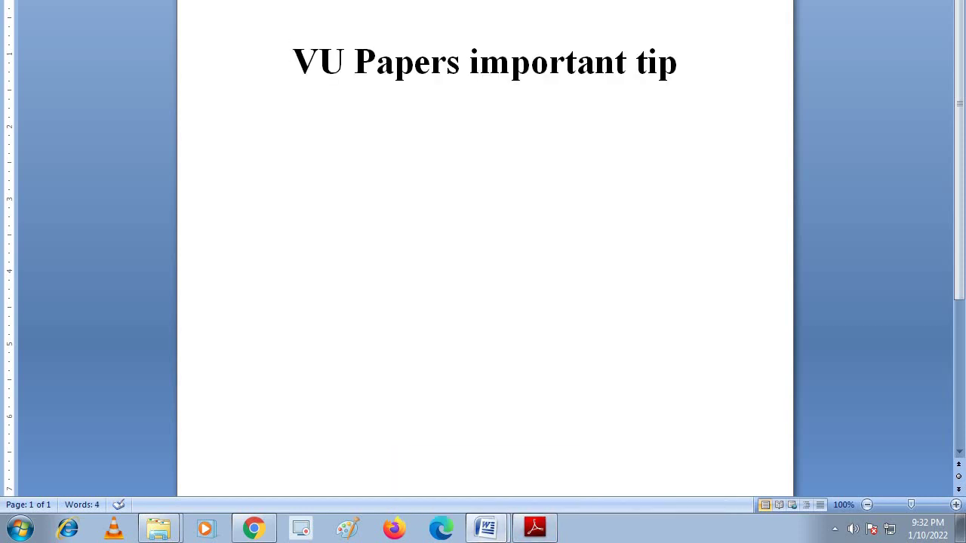
{"action": "mouse_move", "coordinate": [487, 528]}
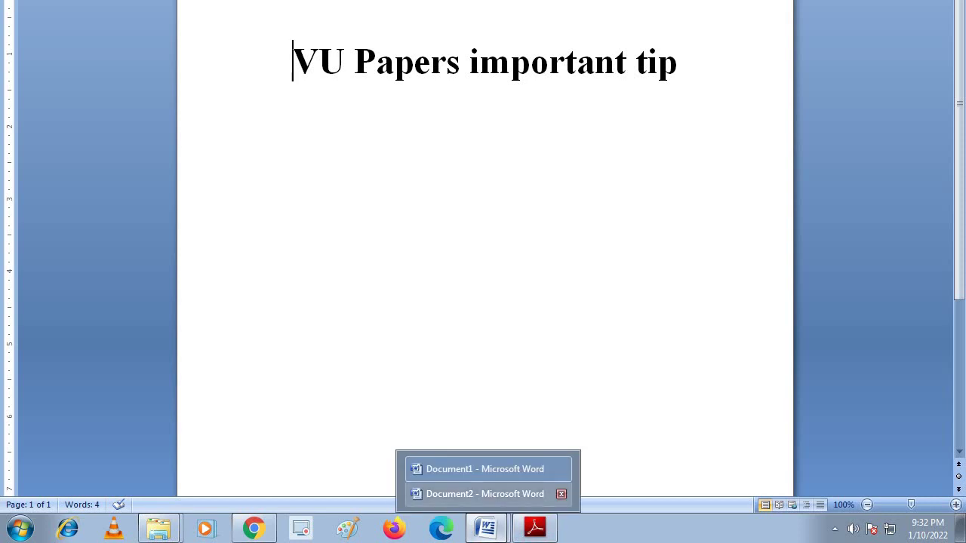
{"action": "left_click", "coordinate": [483, 493]}
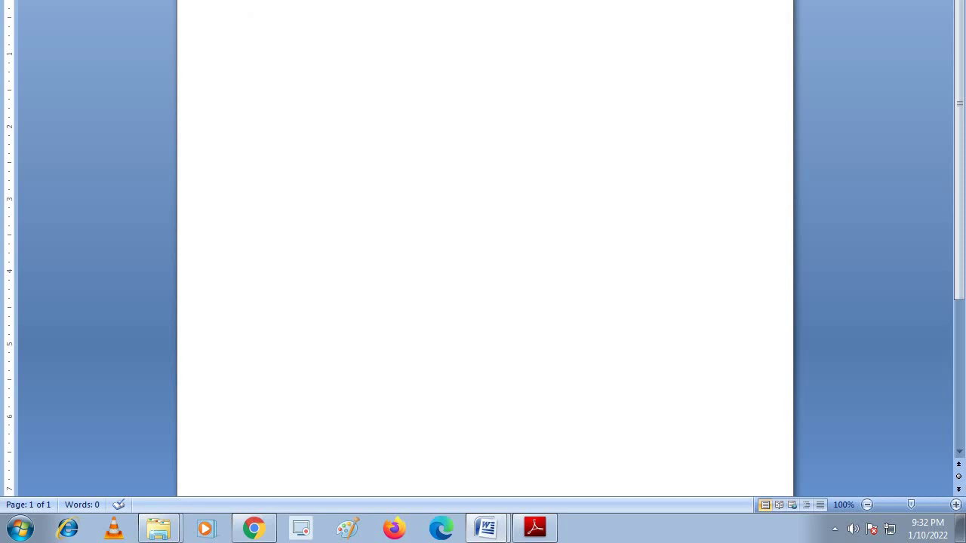
{"action": "type", "text": "="}
{"action": "type", "text": "rand"}
{"action": "type", "text": "()"}
{"action": "key", "text": "Return"}
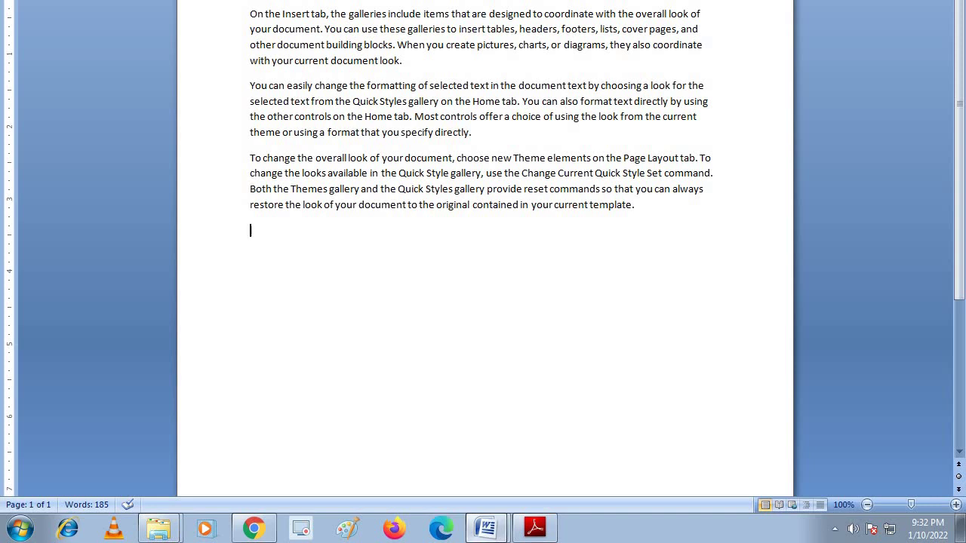
Select all the sample text and enlarge its font size with Ctrl+]
{"action": "mouse_move", "coordinate": [487, 529]}
{"action": "left_click", "coordinate": [460, 470]}
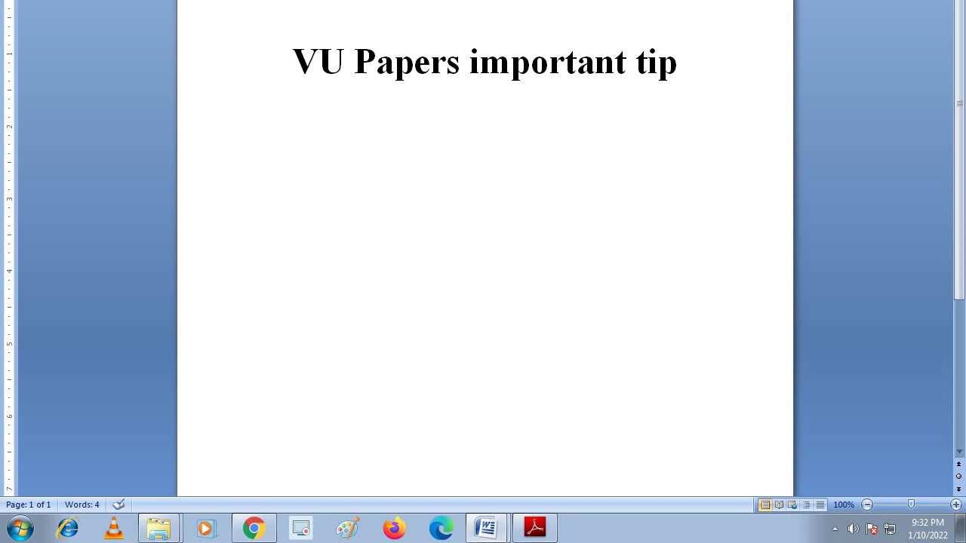
{"action": "mouse_move", "coordinate": [487, 528]}
{"action": "left_click", "coordinate": [485, 493]}
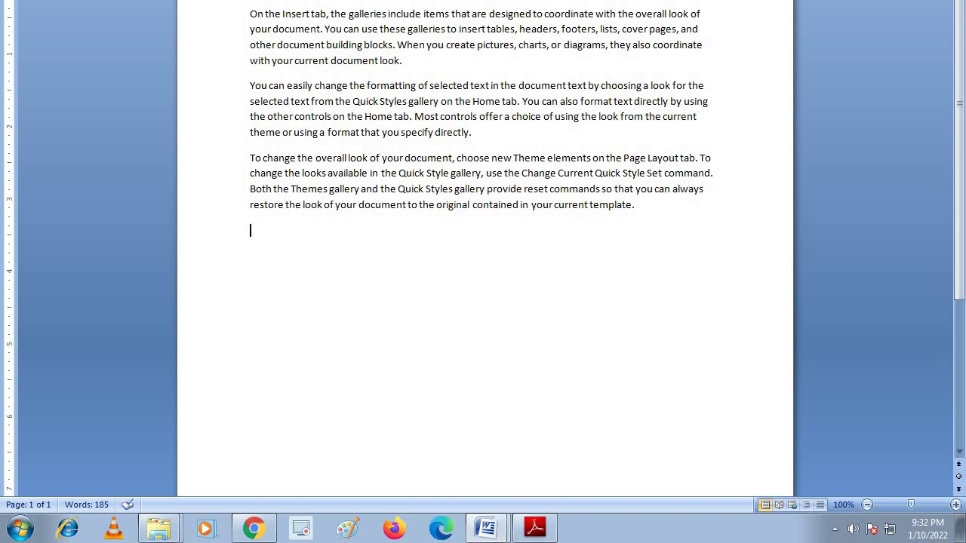
{"action": "key", "text": "ctrl+a"}
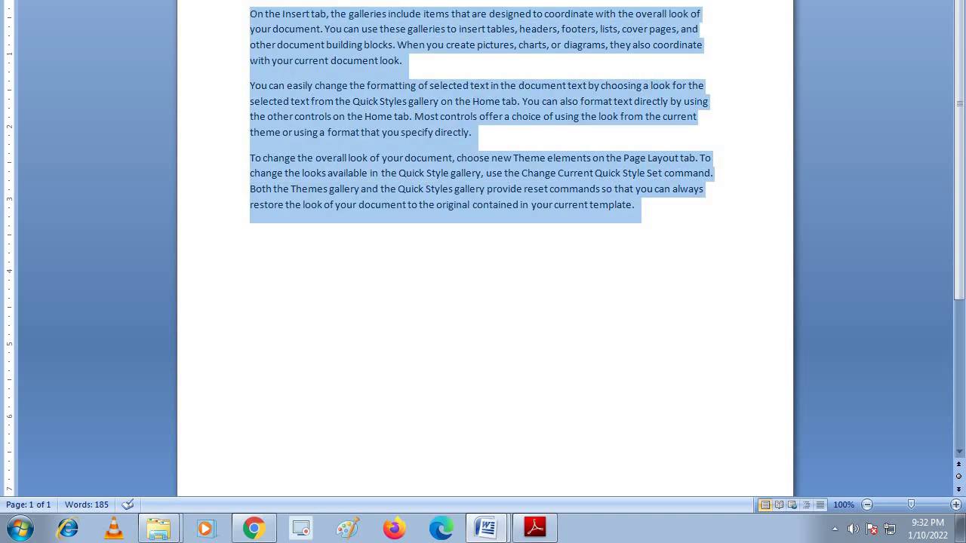
{"action": "key", "text": "ctrl+shift+period"}
{"action": "key", "text": "ctrl+shift+period"}
{"action": "key", "text": "ctrl+shift+period"}
{"action": "left_click", "coordinate": [335, 146]}
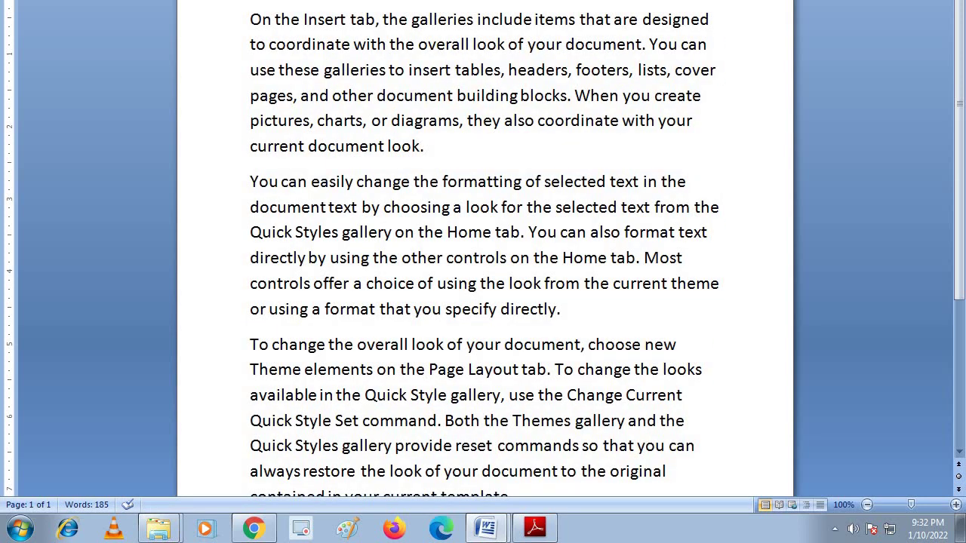
Misspell the first lines as 'gallleries', 'itams' and 'copoordinate'
{"action": "left_click", "coordinate": [443, 19]}
{"action": "type", "text": "ll"}
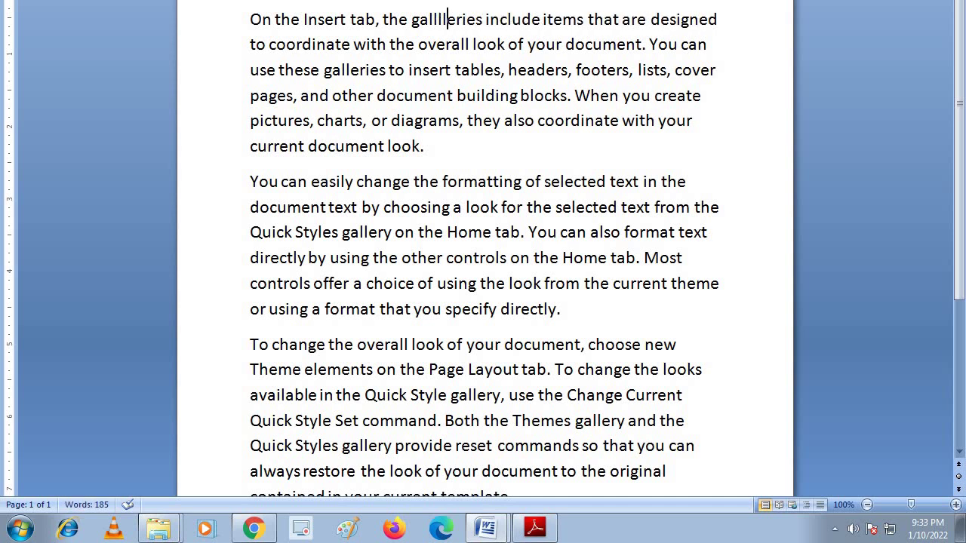
{"action": "left_click", "coordinate": [506, 69]}
{"action": "left_click", "coordinate": [485, 19]}
{"action": "left_click", "coordinate": [562, 19]}
{"action": "key", "text": "BackSpace"}
{"action": "type", "text": "a"}
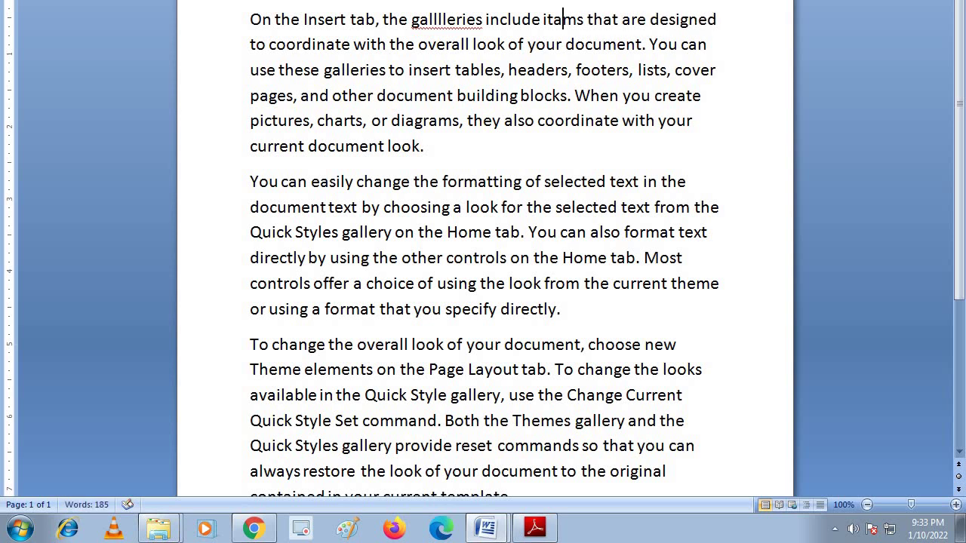
{"action": "left_click", "coordinate": [535, 69]}
{"action": "left_click", "coordinate": [287, 44]}
{"action": "type", "text": "po"}
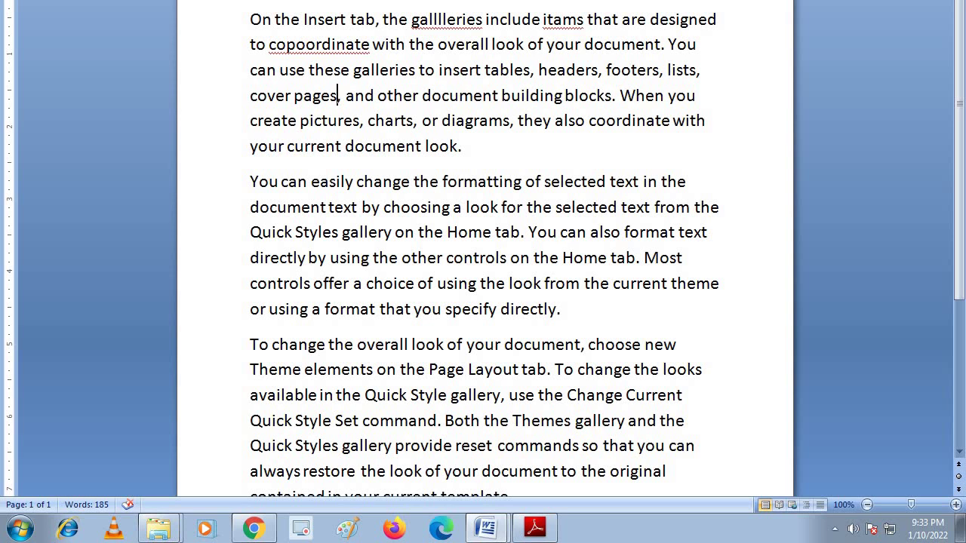
Insert stray y, u, j and k letters into choosing, Home, choice, Page, the, text, headers and document
{"action": "left_click", "coordinate": [402, 206]}
{"action": "type", "text": "y"}
{"action": "left_click", "coordinate": [476, 232]}
{"action": "type", "text": "y"}
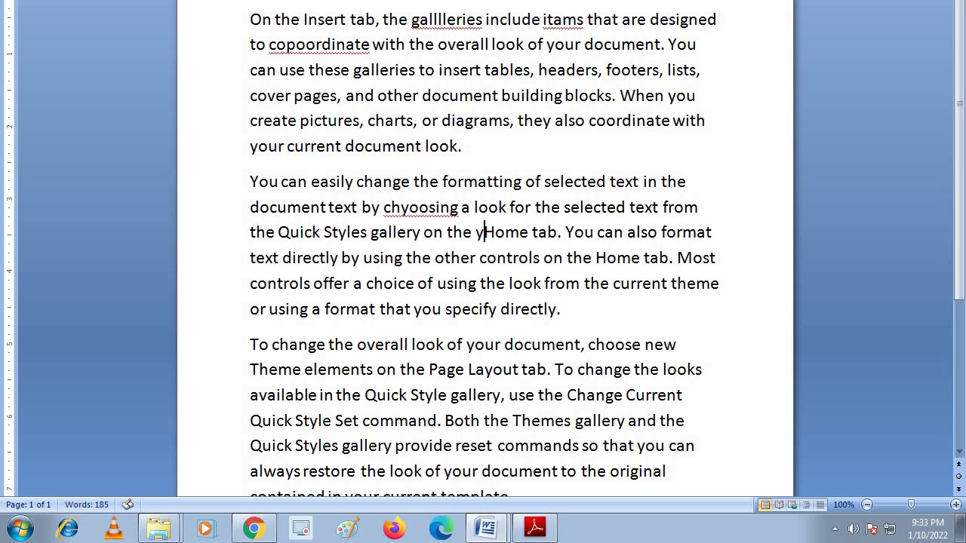
{"action": "left_click", "coordinate": [374, 283]}
{"action": "type", "text": "u"}
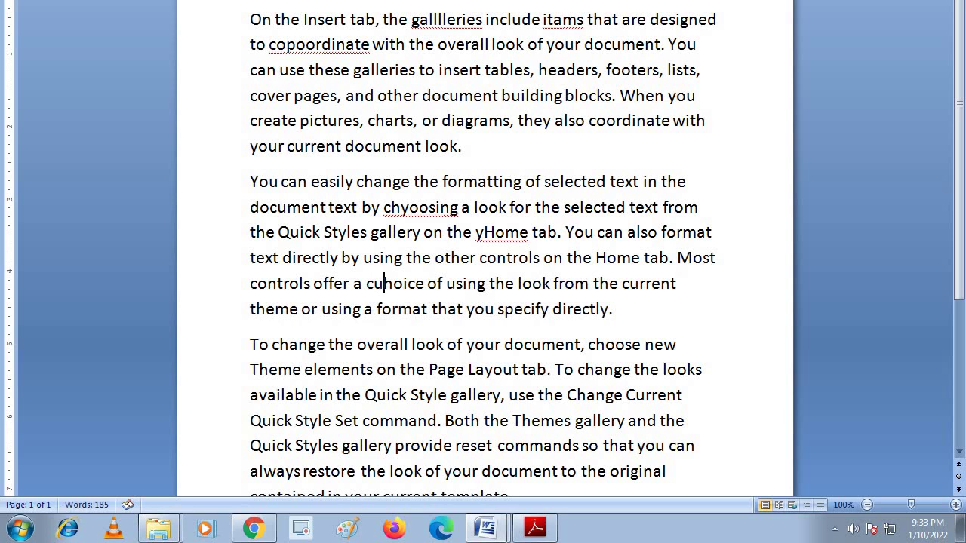
{"action": "left_click", "coordinate": [449, 369]}
{"action": "type", "text": "j"}
{"action": "left_click", "coordinate": [573, 258]}
{"action": "type", "text": "k"}
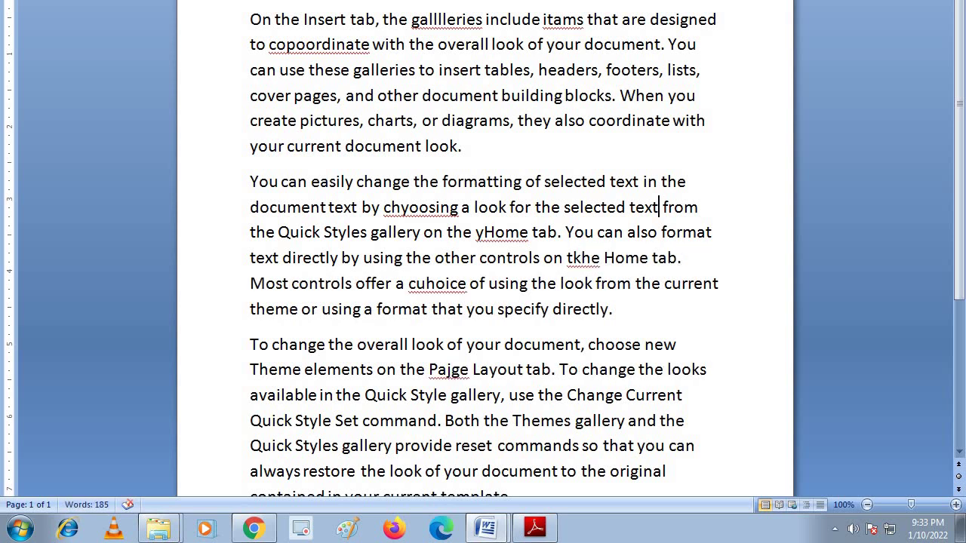
{"action": "left_click", "coordinate": [645, 206]}
{"action": "type", "text": "k"}
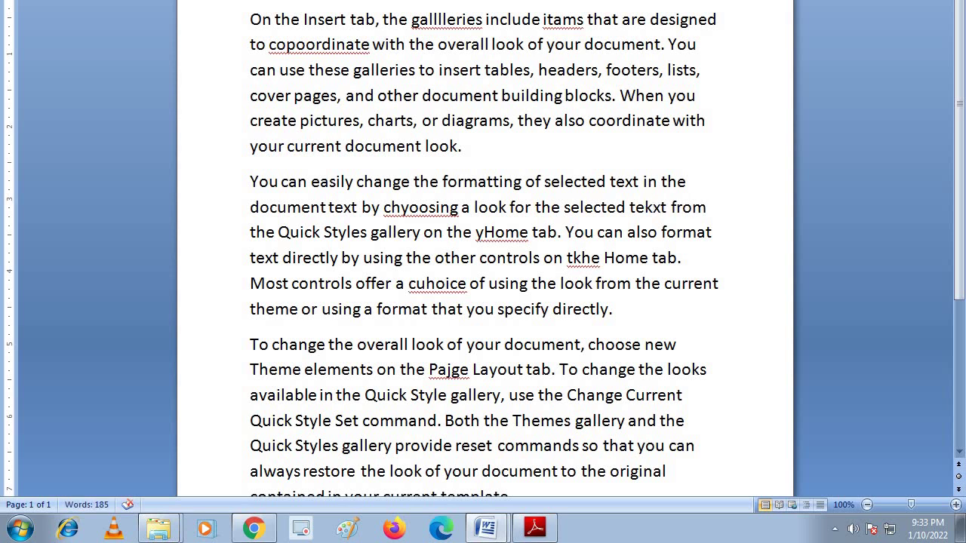
{"action": "left_click", "coordinate": [594, 69]}
{"action": "type", "text": "k"}
{"action": "left_click", "coordinate": [360, 121]}
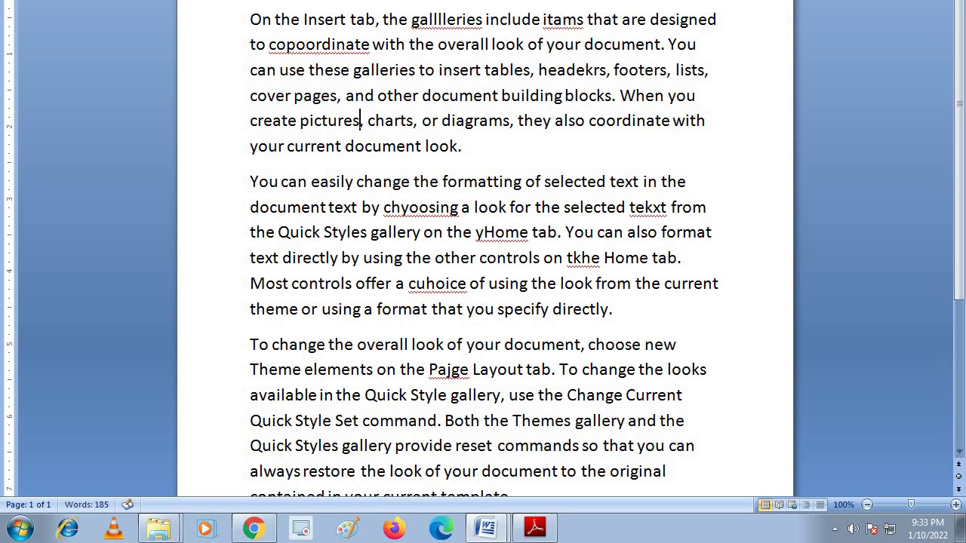
{"action": "left_click", "coordinate": [365, 146]}
{"action": "type", "text": "k"}
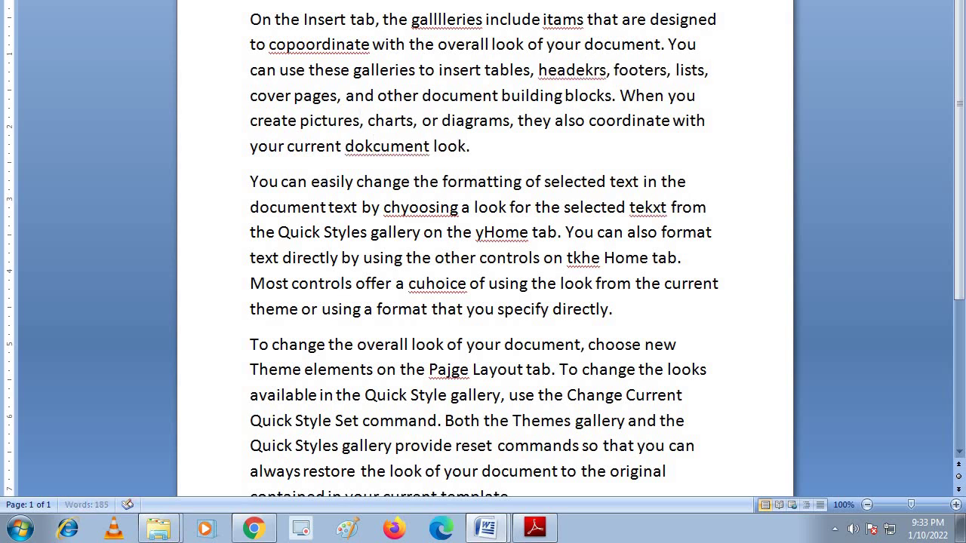
Add an extra k inside controls, available, Quick, Change, change and Current
{"action": "left_click", "coordinate": [318, 283]}
{"action": "type", "text": "k"}
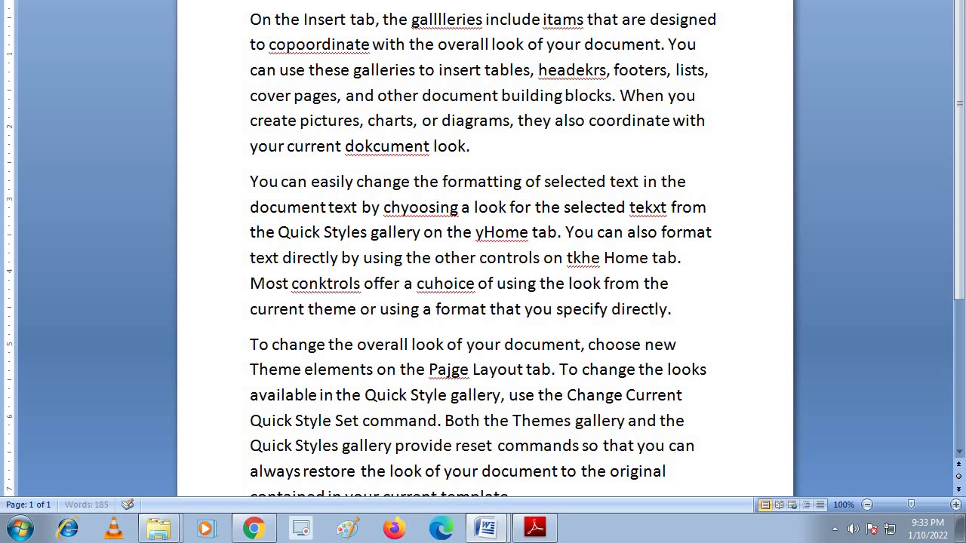
{"action": "left_click", "coordinate": [320, 394]}
{"action": "left_click", "coordinate": [281, 395]}
{"action": "type", "text": "k"}
{"action": "left_click", "coordinate": [392, 395]}
{"action": "type", "text": "k"}
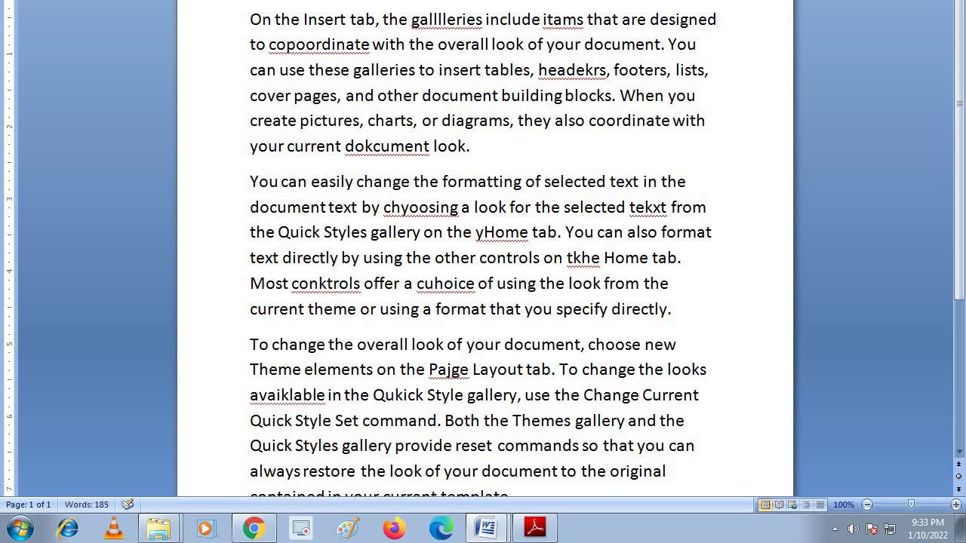
{"action": "left_click", "coordinate": [598, 394]}
{"action": "type", "text": "k"}
{"action": "left_click", "coordinate": [612, 369]}
{"action": "type", "text": "k"}
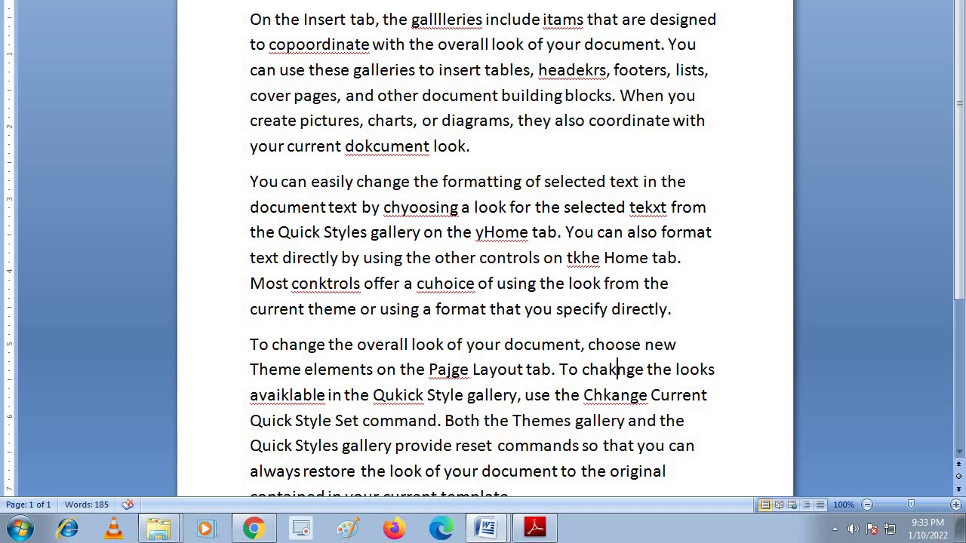
{"action": "left_click", "coordinate": [690, 395]}
{"action": "type", "text": "k"}
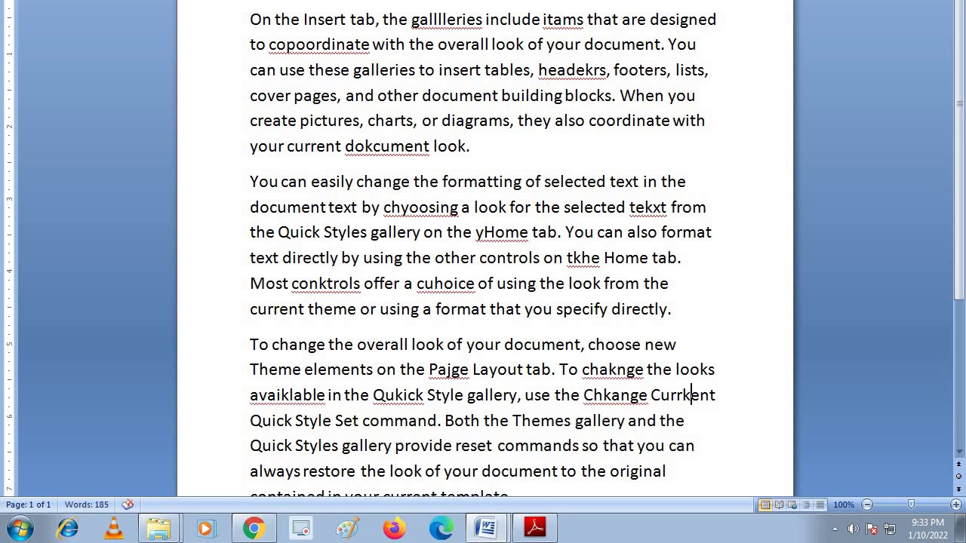
Add an extra k inside Quick, gallery, reset, commands, document, change, using and selected
{"action": "left_click", "coordinate": [292, 446]}
{"action": "type", "text": "k"}
{"action": "left_click", "coordinate": [376, 445]}
{"action": "type", "text": "k"}
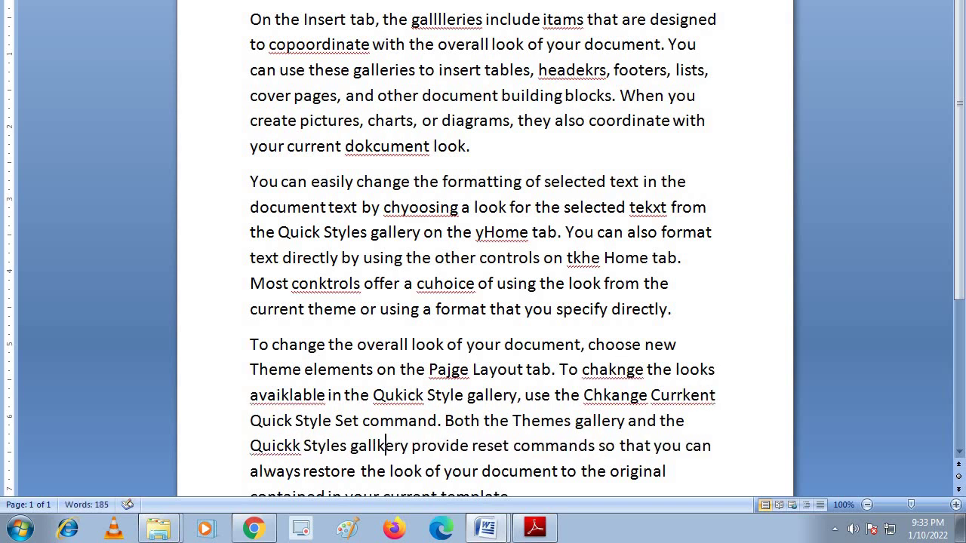
{"action": "left_click", "coordinate": [477, 445]}
{"action": "type", "text": "k"}
{"action": "left_click", "coordinate": [567, 445]}
{"action": "type", "text": "k"}
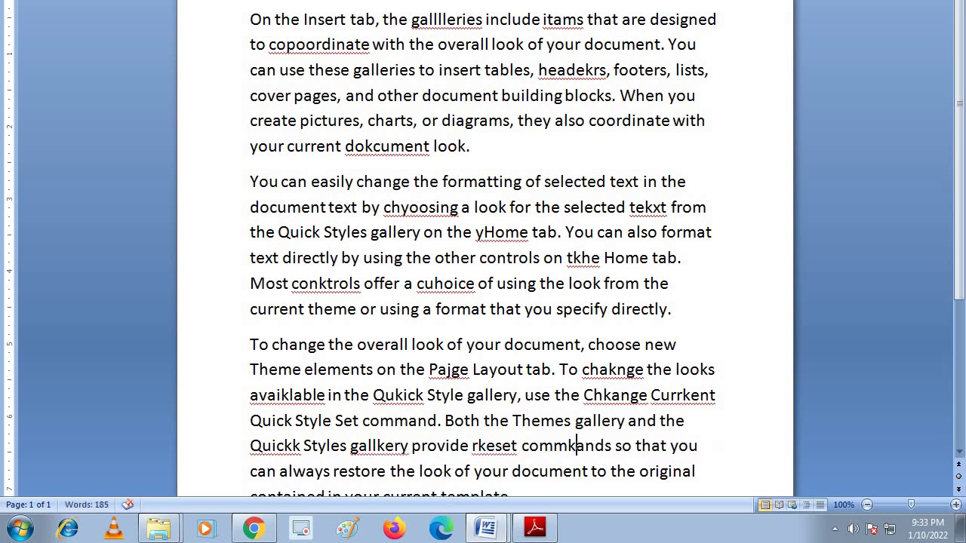
{"action": "left_click", "coordinate": [527, 344]}
{"action": "type", "text": "k"}
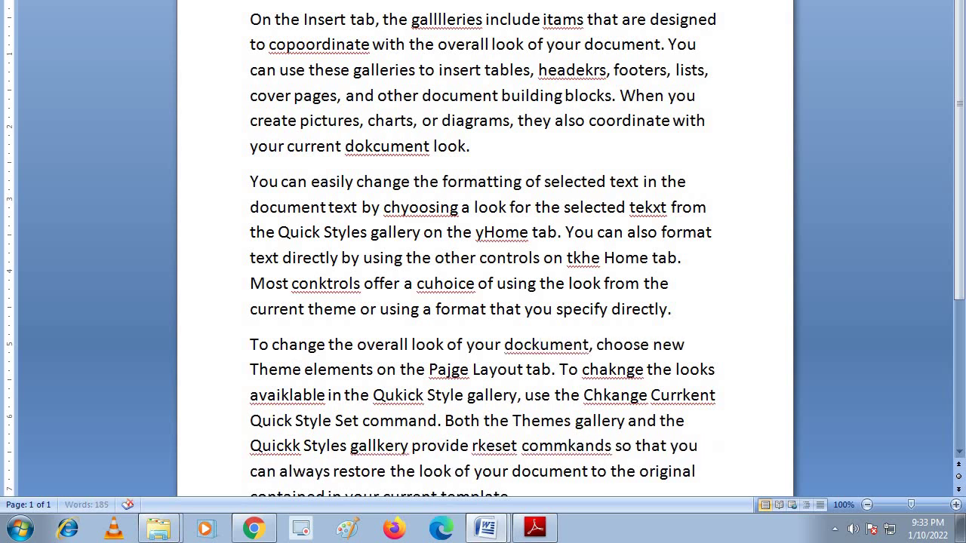
{"action": "left_click", "coordinate": [299, 344]}
{"action": "type", "text": "k"}
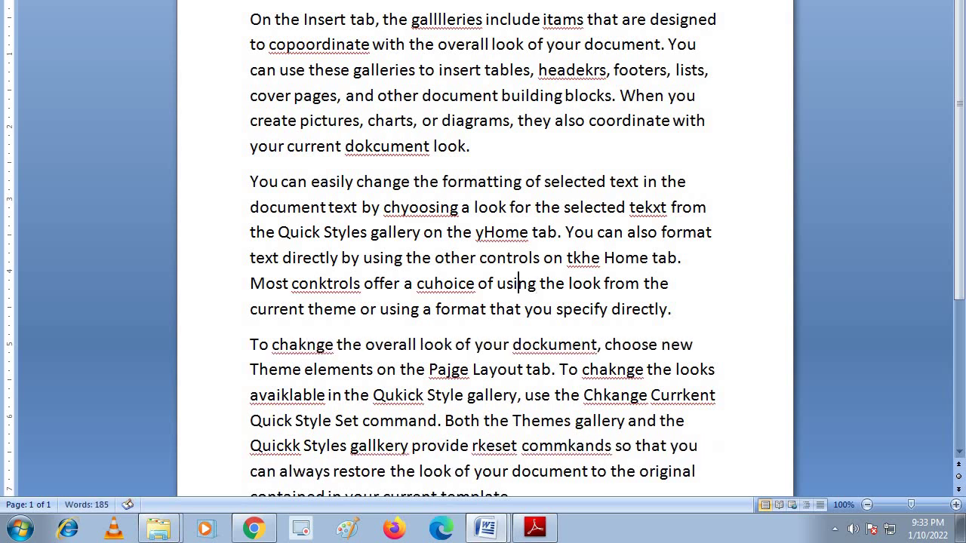
{"action": "left_click", "coordinate": [519, 283]}
{"action": "type", "text": "k"}
{"action": "left_click", "coordinate": [565, 182]}
{"action": "type", "text": "k"}
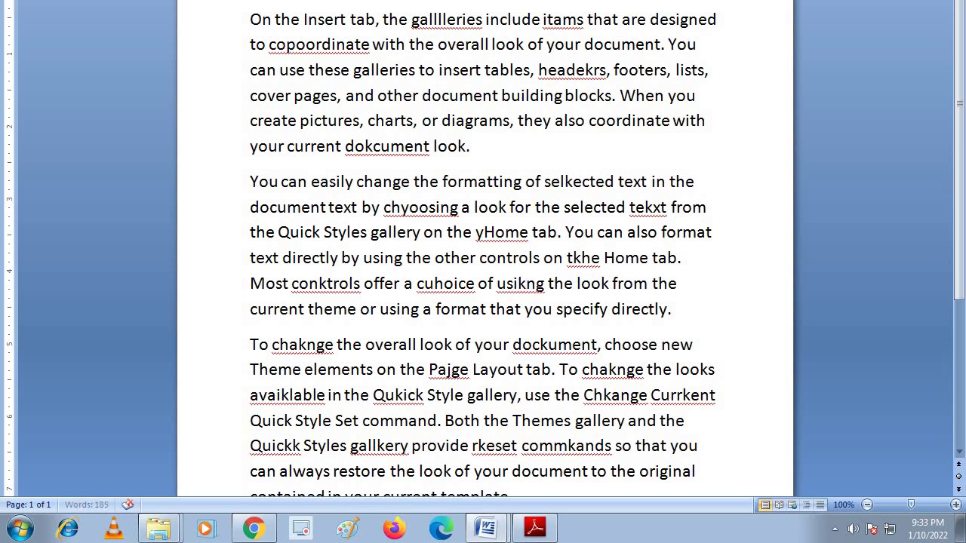
Add an extra l inside formatting, change, You, insert, pages, elements, Theme and restore
{"action": "left_click", "coordinate": [461, 182]}
{"action": "type", "text": "l"}
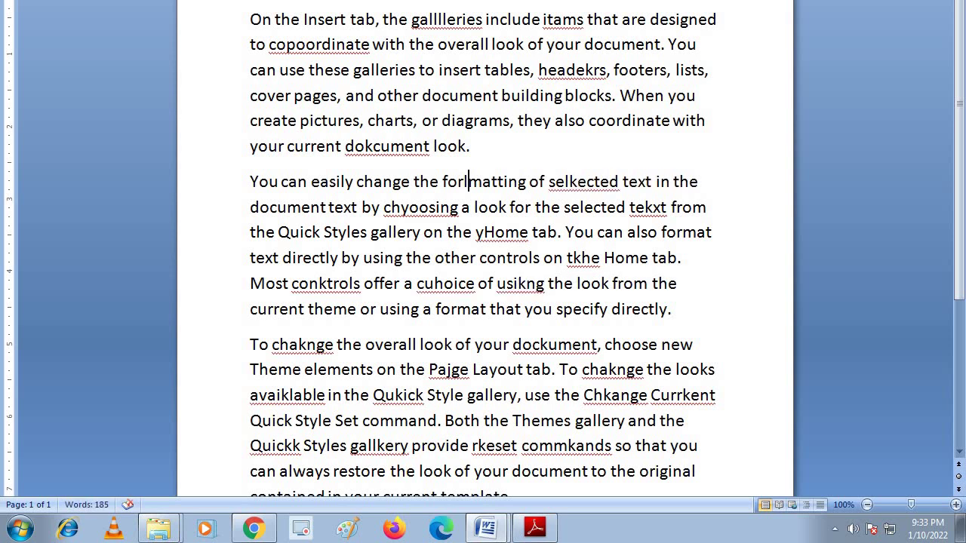
{"action": "left_click", "coordinate": [375, 182]}
{"action": "type", "text": "l"}
{"action": "left_click", "coordinate": [268, 182]}
{"action": "type", "text": "l"}
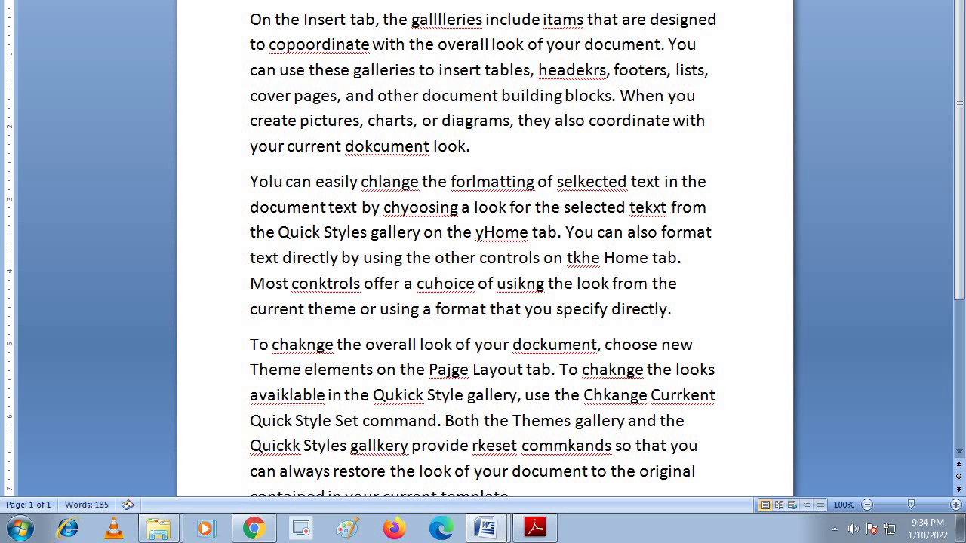
{"action": "left_click", "coordinate": [450, 70]}
{"action": "type", "text": "l"}
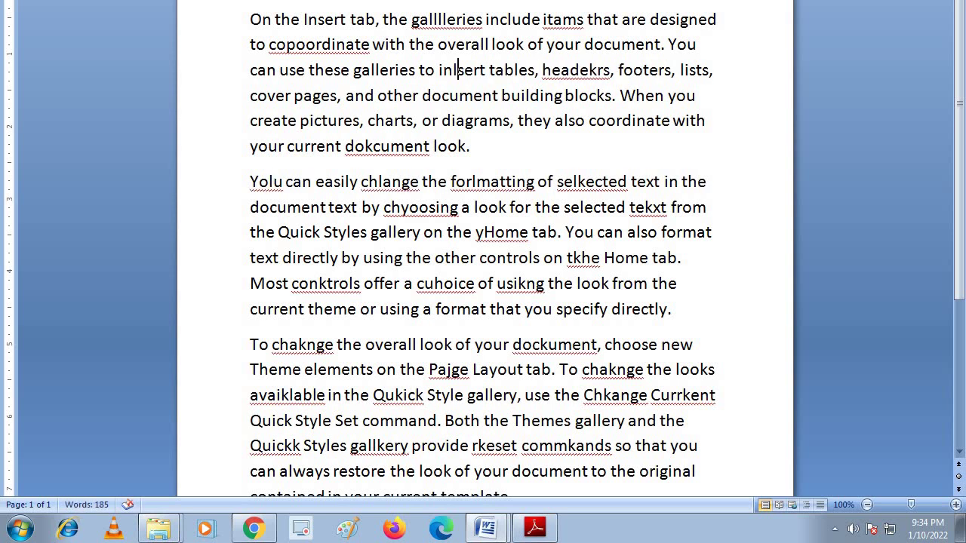
{"action": "left_click", "coordinate": [322, 96]}
{"action": "type", "text": "l"}
{"action": "left_click", "coordinate": [371, 370]}
{"action": "type", "text": "l"}
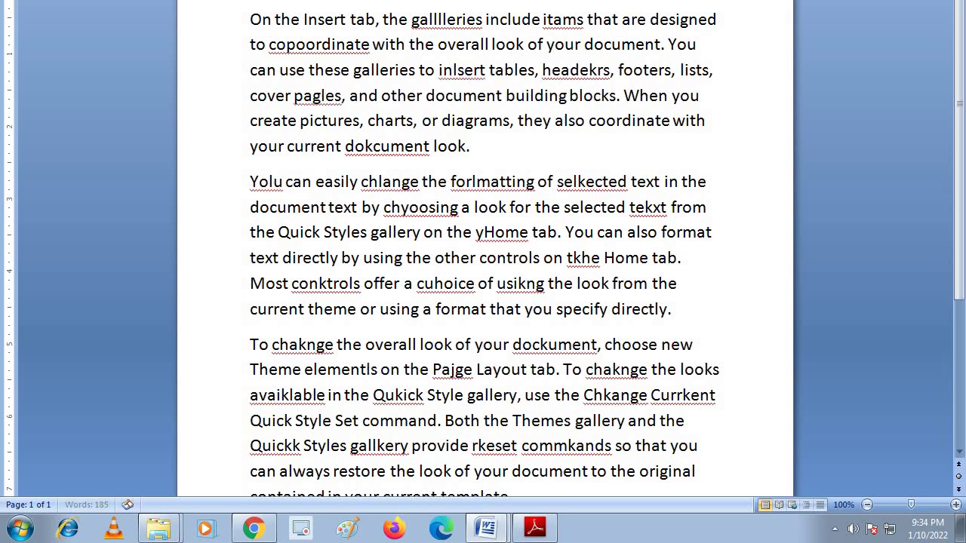
{"action": "left_click", "coordinate": [270, 370]}
{"action": "type", "text": "l"}
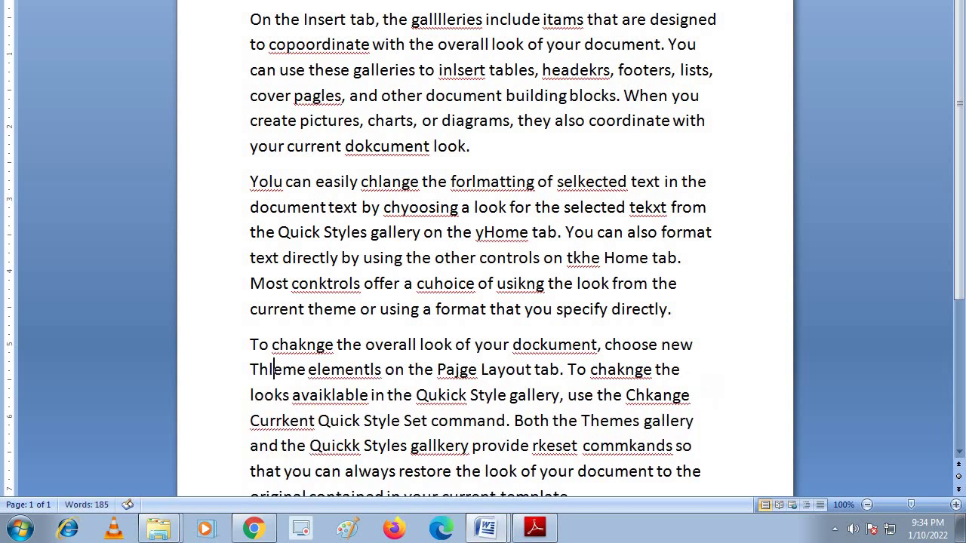
{"action": "scroll", "coordinate": [483, 272], "scroll_direction": "down", "scroll_amount": 1}
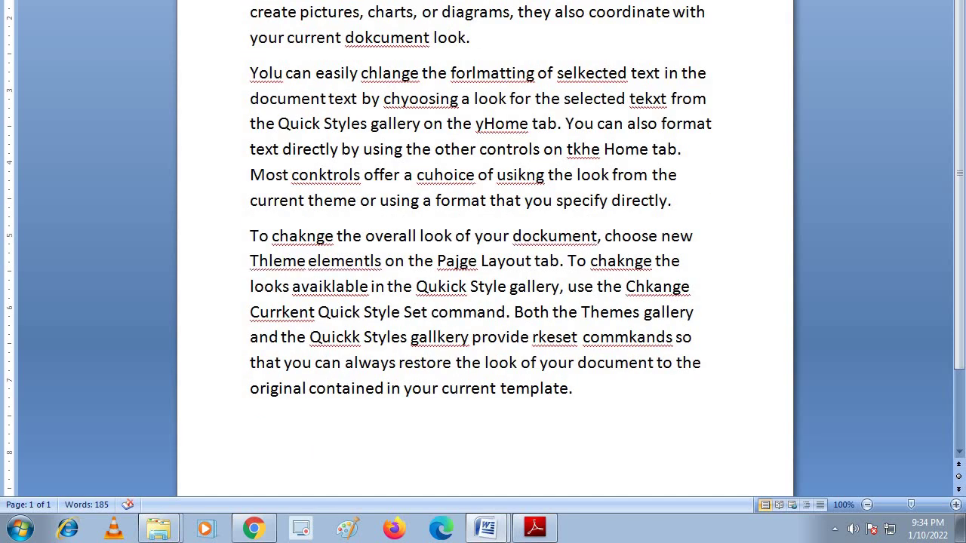
{"action": "left_click", "coordinate": [415, 362]}
{"action": "type", "text": "l"}
{"action": "scroll", "coordinate": [401, 182], "scroll_direction": "up", "scroll_amount": 1}
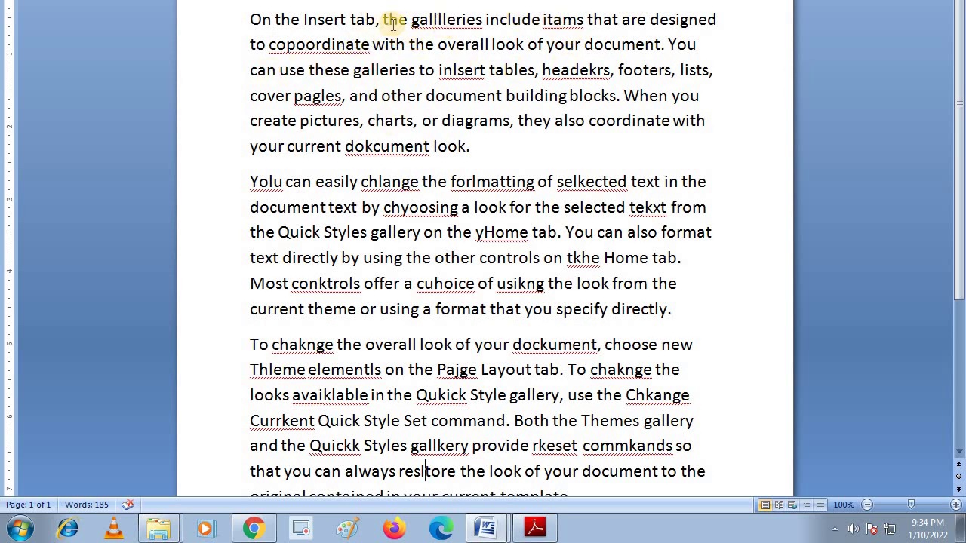
Insert commas after 'are' and 'copoordinate', removing the space before 'with'
{"action": "left_click", "coordinate": [646, 19]}
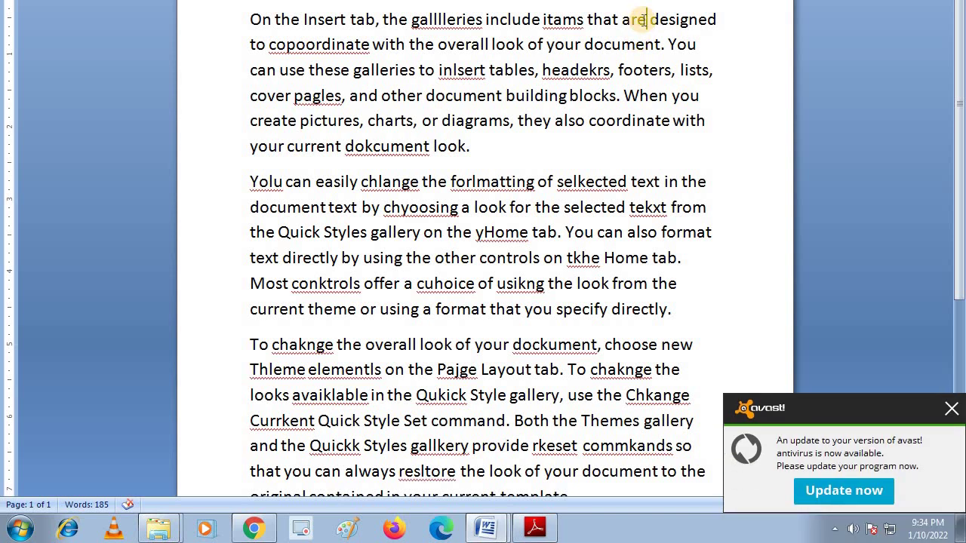
{"action": "type", "text": ","}
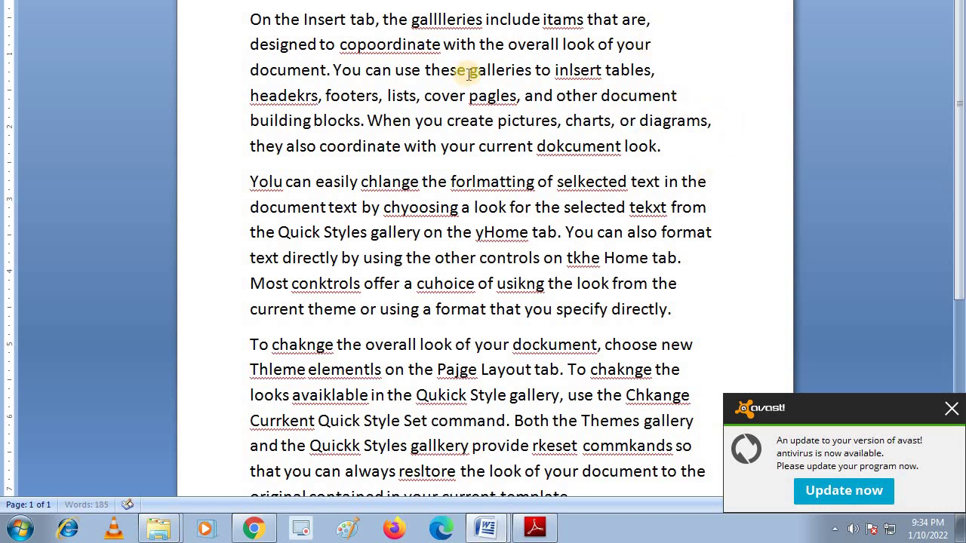
{"action": "left_click", "coordinate": [442, 44]}
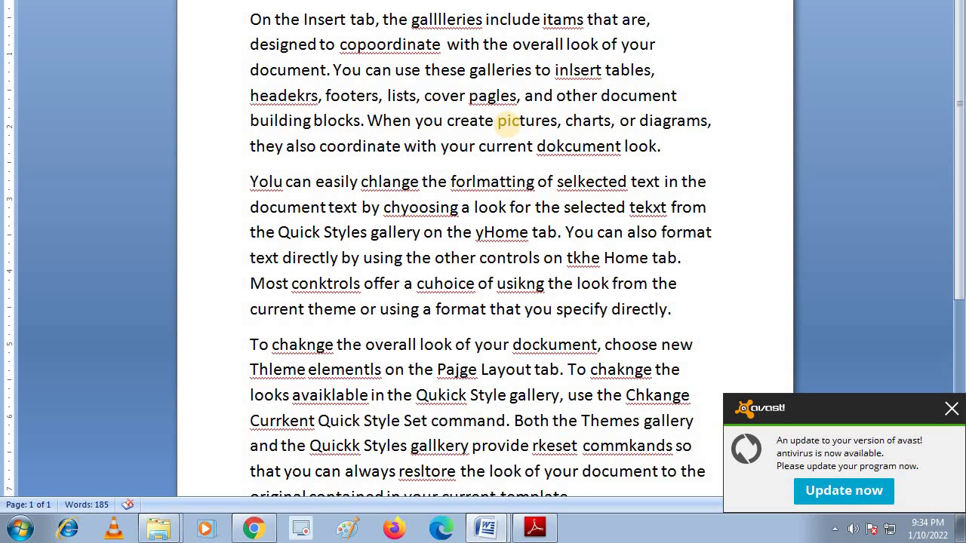
{"action": "type", "text": ","}
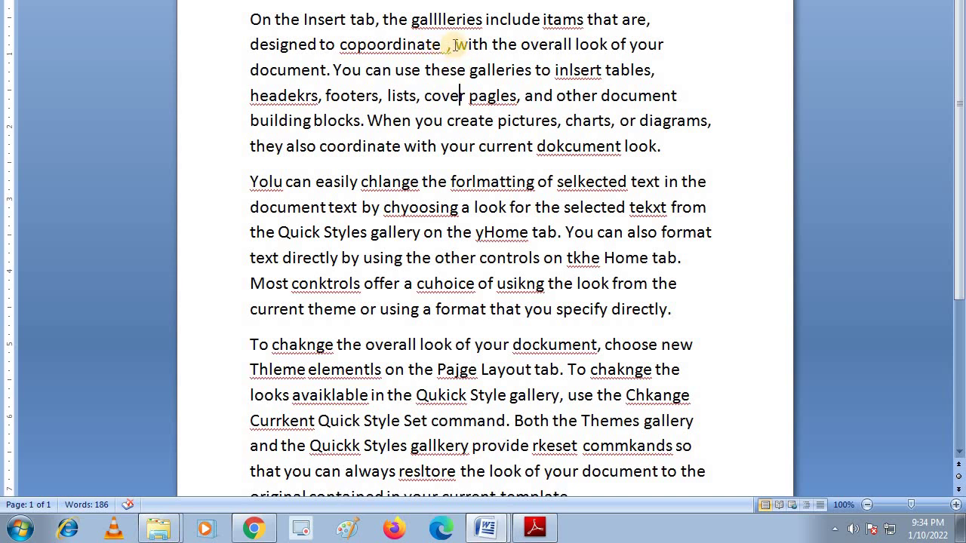
{"action": "left_click", "coordinate": [455, 44]}
{"action": "key", "text": "BackSpace"}
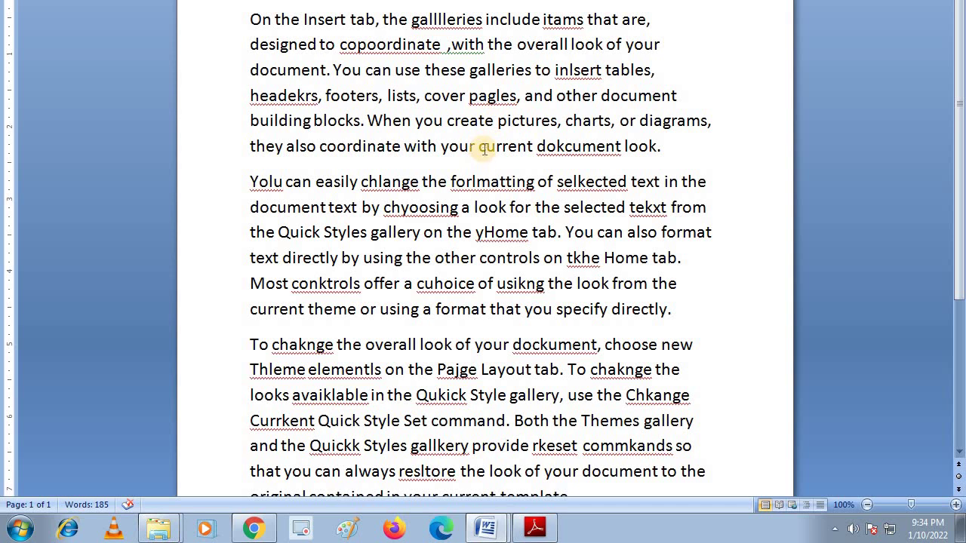
{"action": "left_click", "coordinate": [483, 145]}
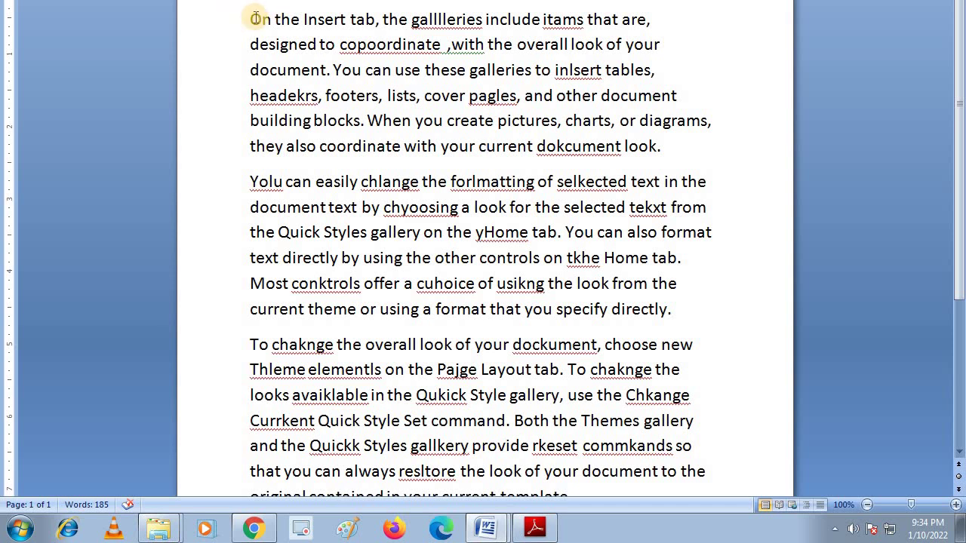
{"action": "key", "text": "ctrl+a"}
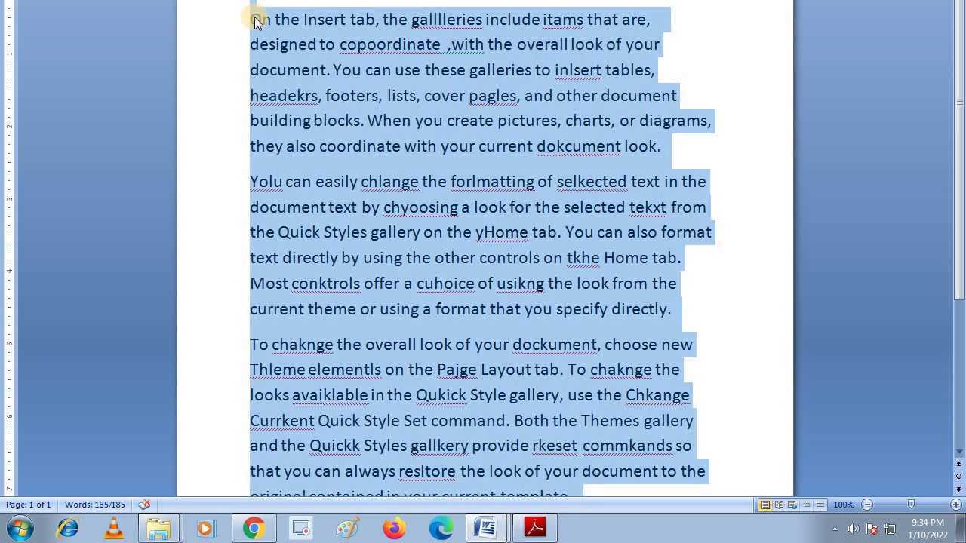
{"action": "key", "text": "F7"}
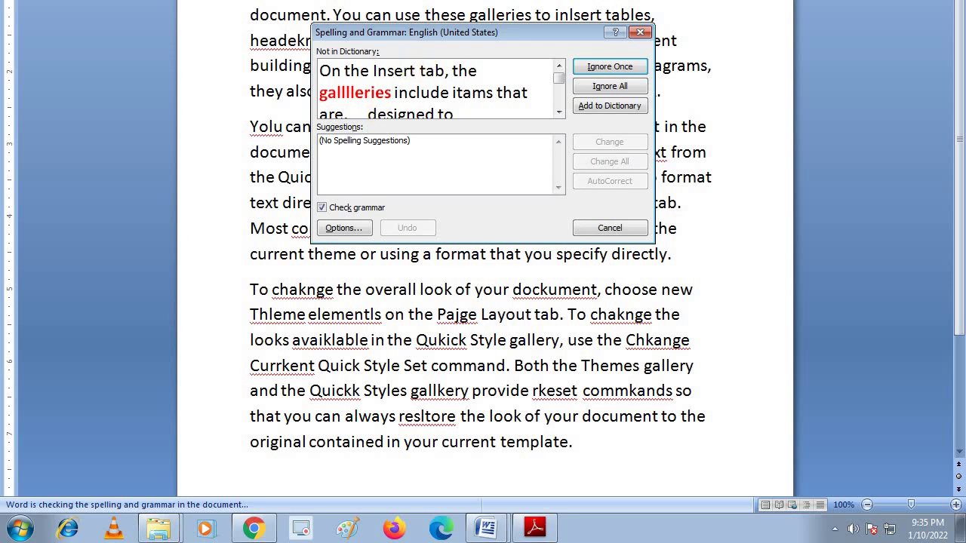
{"action": "left_click", "coordinate": [382, 92]}
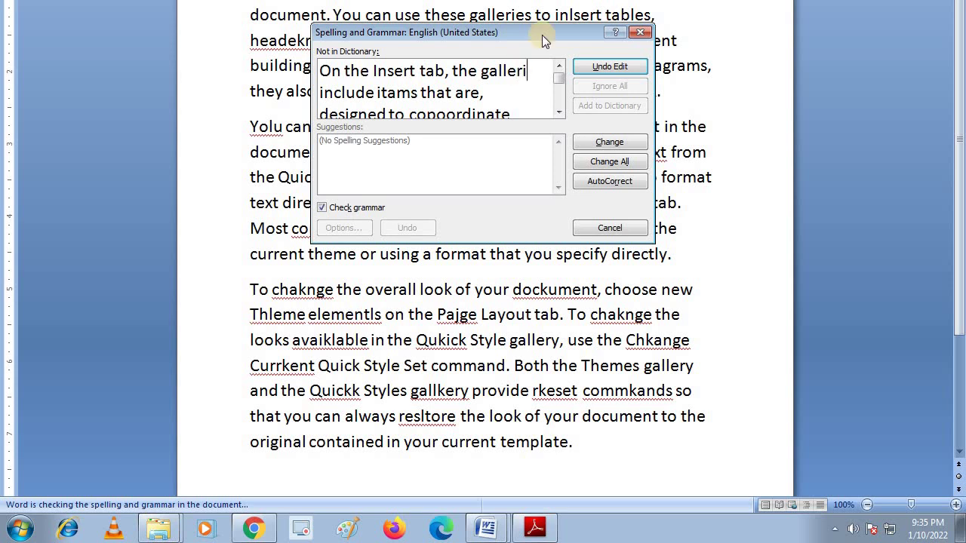
{"action": "left_click", "coordinate": [640, 31]}
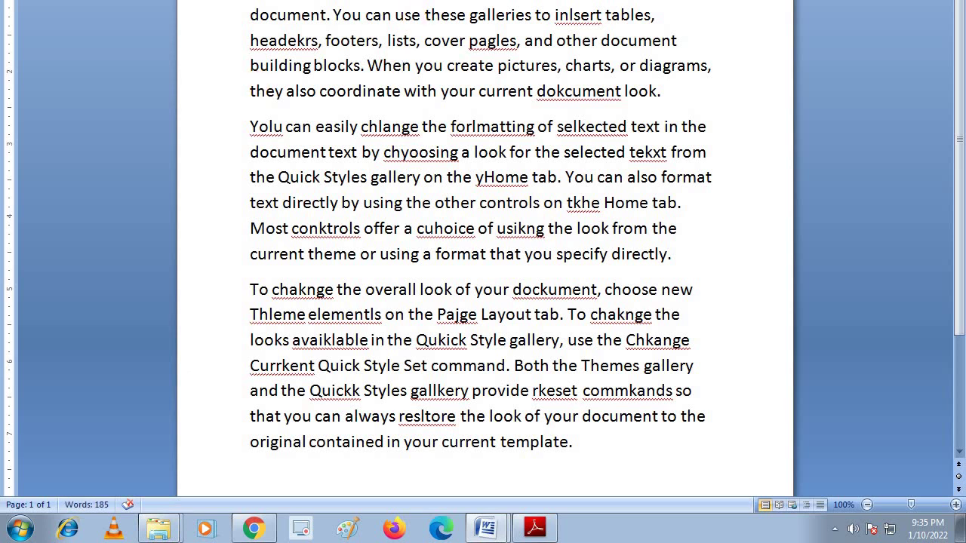
{"action": "key", "text": "ctrl+a"}
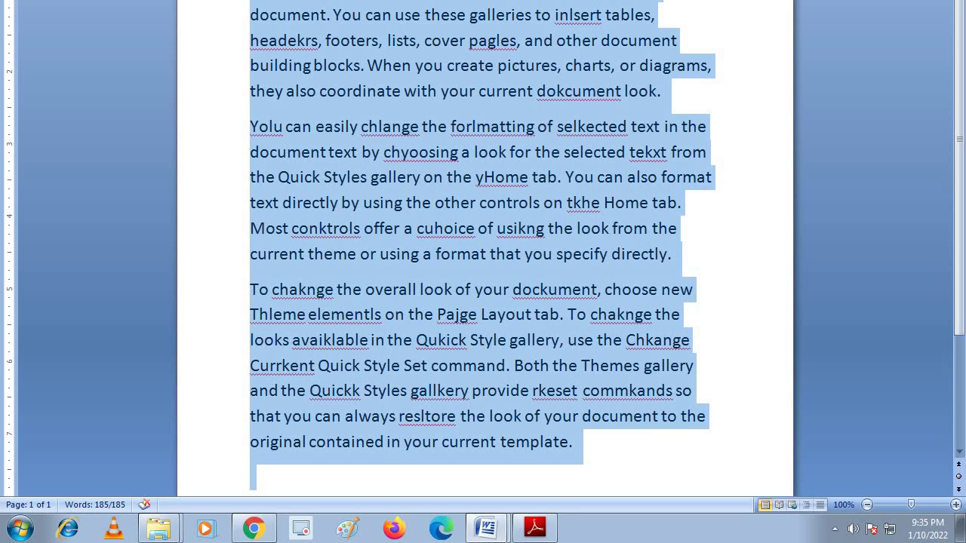
Select the whole document text and start a spelling and grammar check with F7
{"action": "key", "text": "Right"}
{"action": "scroll", "coordinate": [483, 249], "scroll_direction": "up", "scroll_amount": 2}
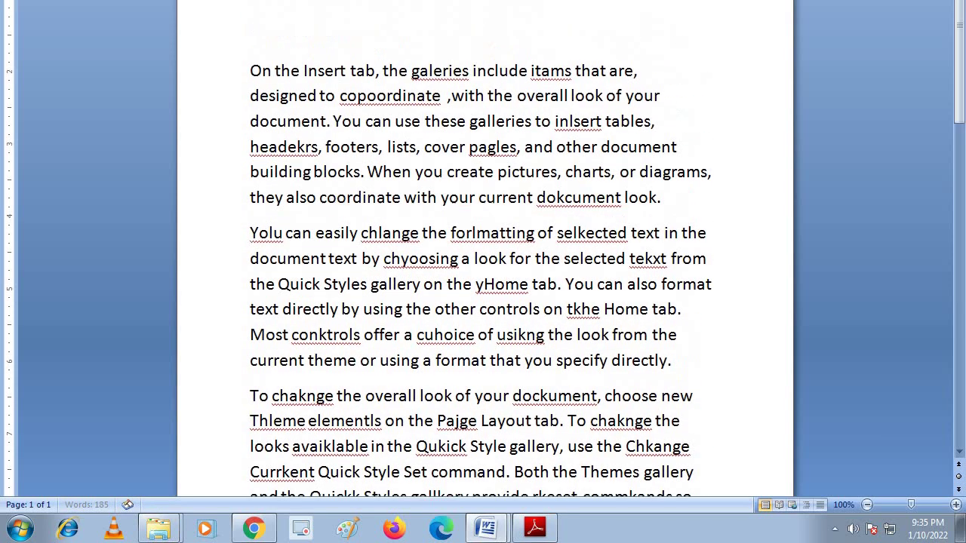
{"action": "triple_click", "coordinate": [226, 68]}
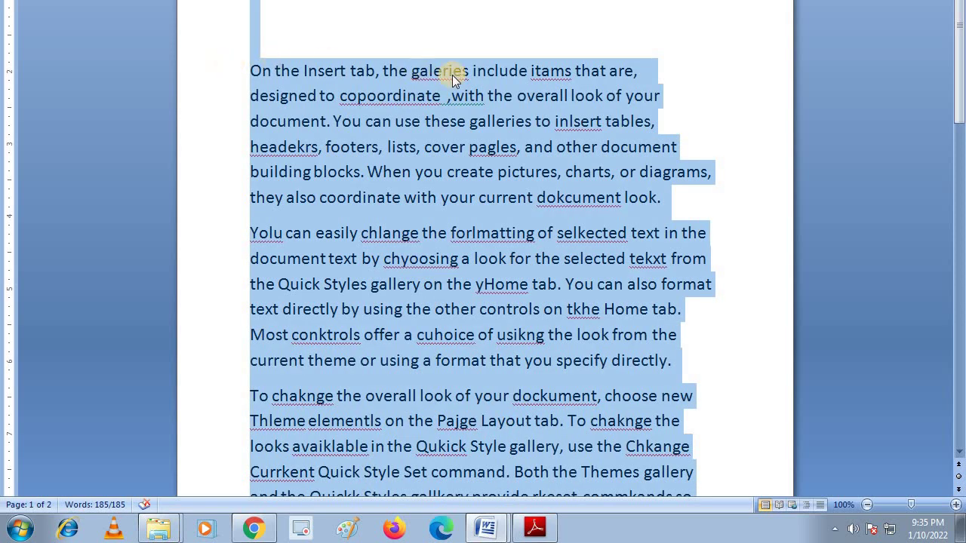
{"action": "key", "text": "F7"}
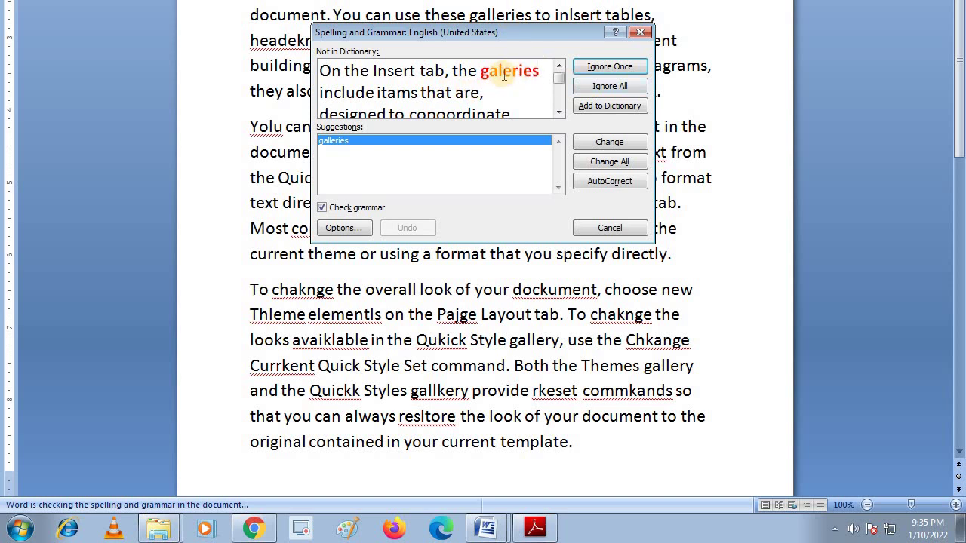
Correct galeries, itams, copoordinate, inlsert, pagles, Yolu, chlange, forlmatting and the extra spaces
{"action": "left_click", "coordinate": [335, 142]}
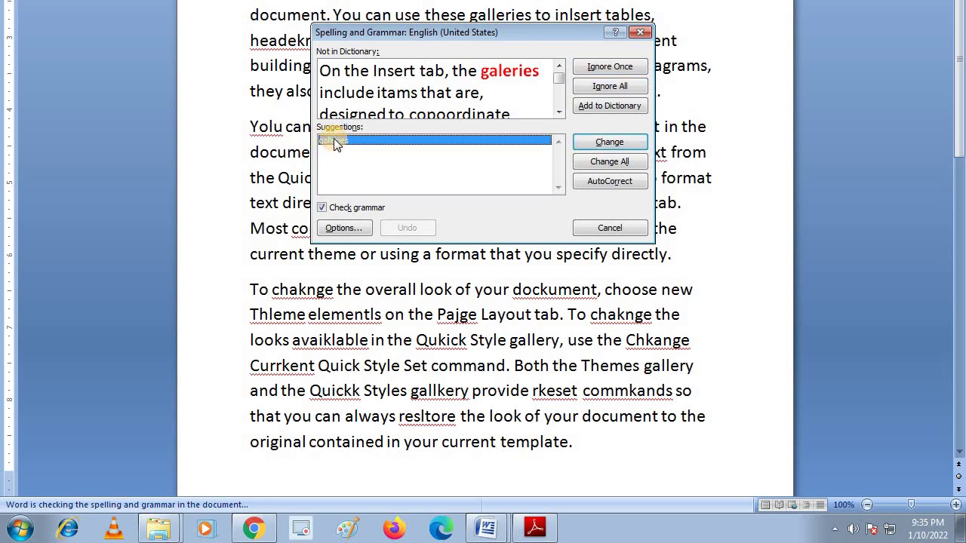
{"action": "left_click", "coordinate": [612, 142]}
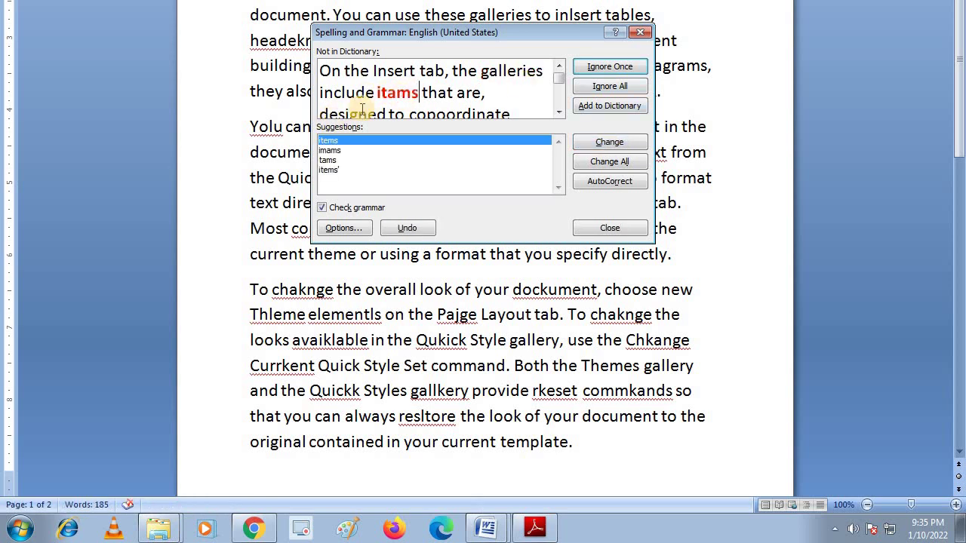
{"action": "left_click", "coordinate": [327, 142]}
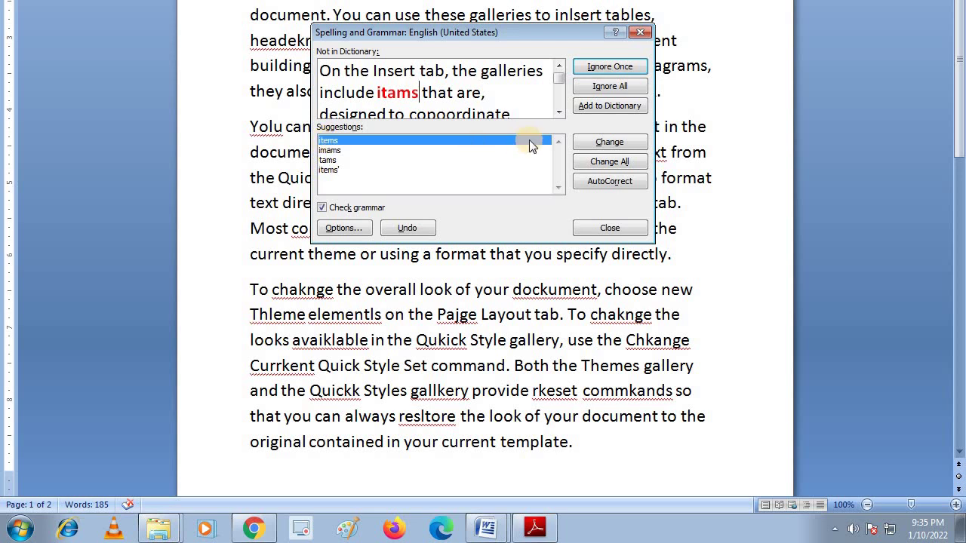
{"action": "left_click", "coordinate": [609, 142]}
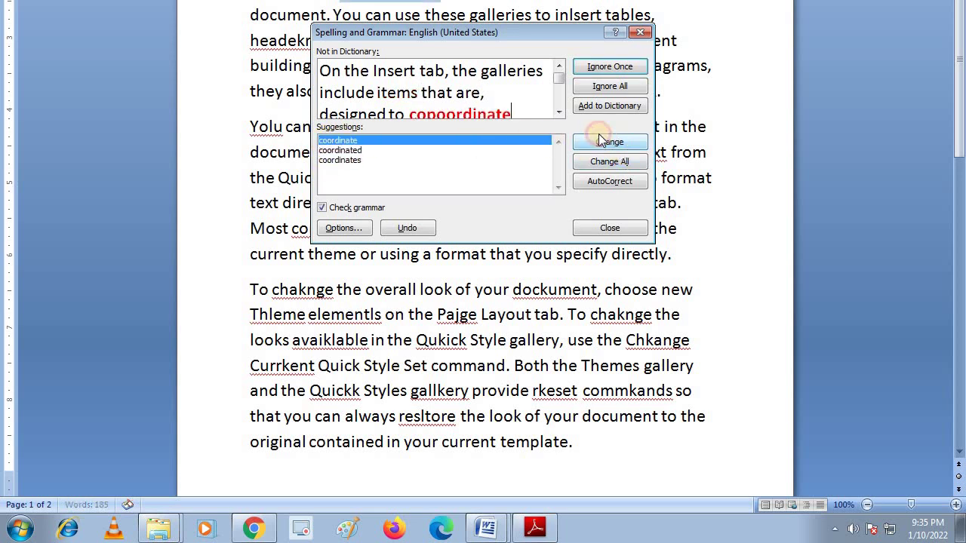
{"action": "left_click", "coordinate": [600, 143]}
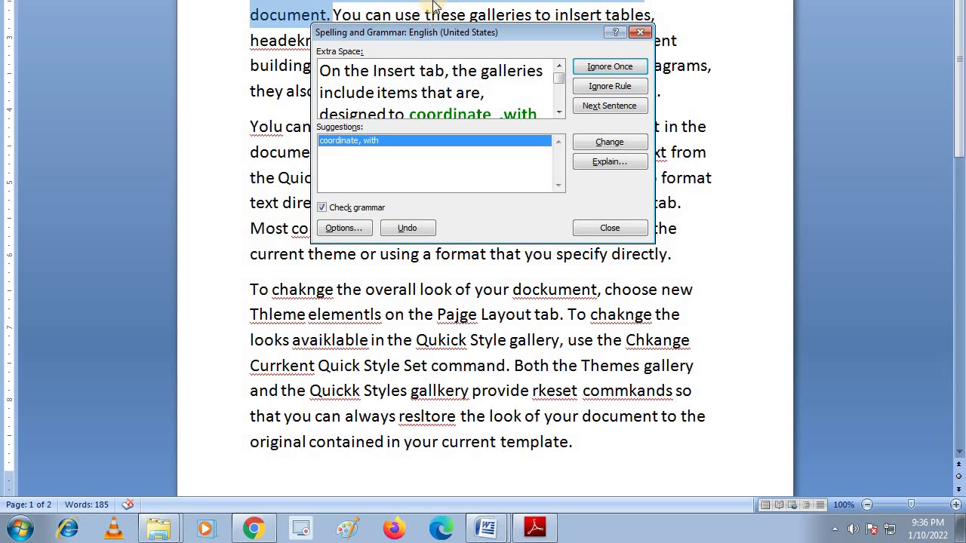
{"action": "left_click", "coordinate": [596, 142]}
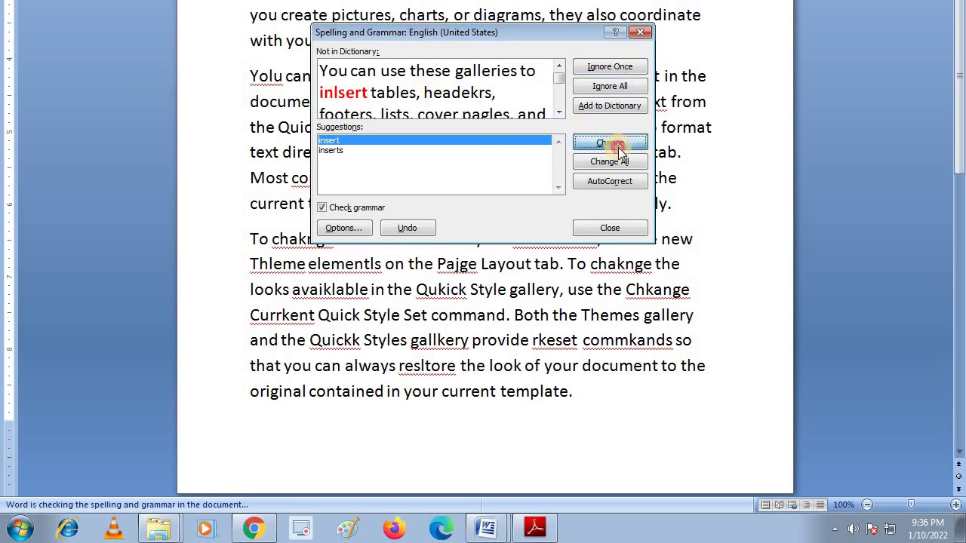
{"action": "left_click", "coordinate": [613, 143]}
{"action": "left_click", "coordinate": [617, 143]}
{"action": "left_click", "coordinate": [616, 142]}
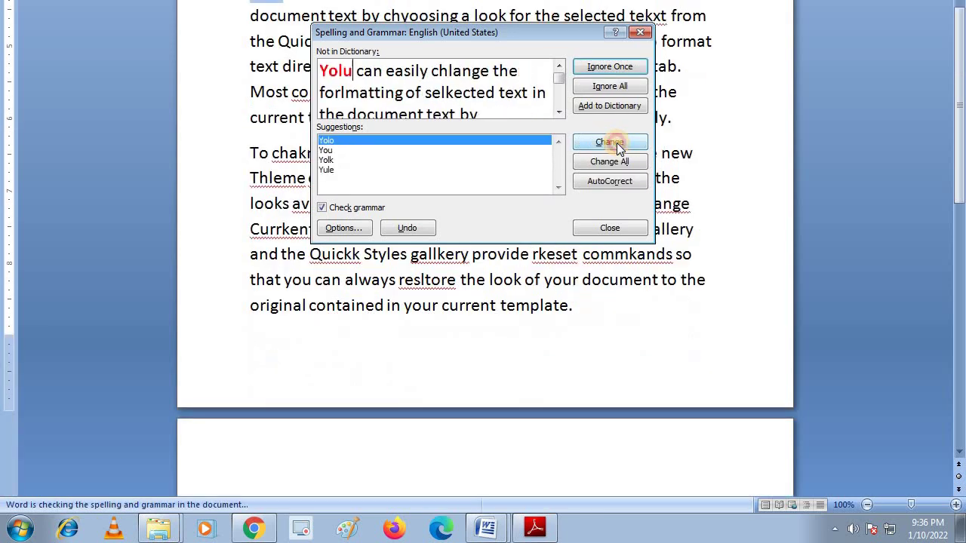
{"action": "left_click", "coordinate": [617, 142]}
{"action": "left_click", "coordinate": [616, 143]}
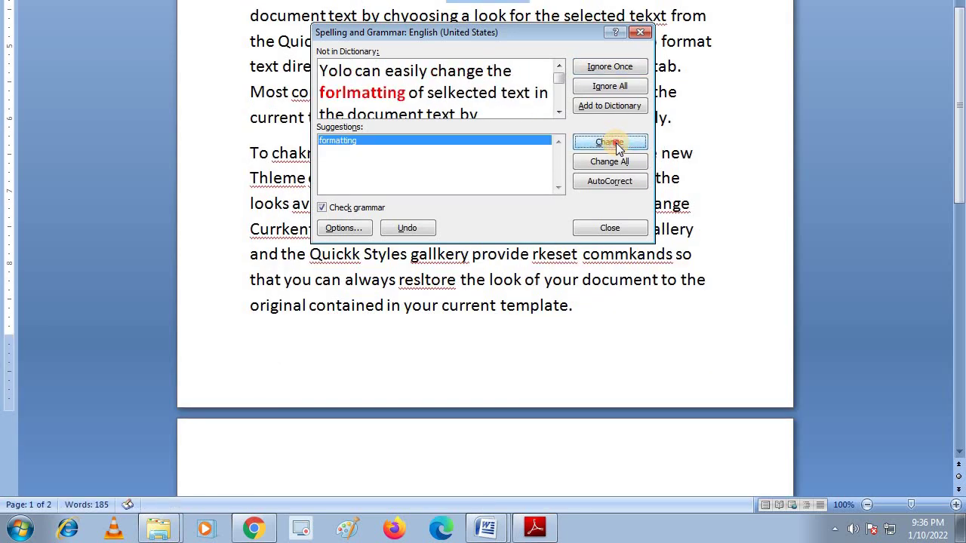
{"action": "left_click", "coordinate": [616, 143]}
Correct selkected, tekxt, yHome, tkhe, conktrols, dockument, Thleme, Paige, avaiklable, Qukick, Chkange; close spell check
{"action": "left_click", "coordinate": [617, 143]}
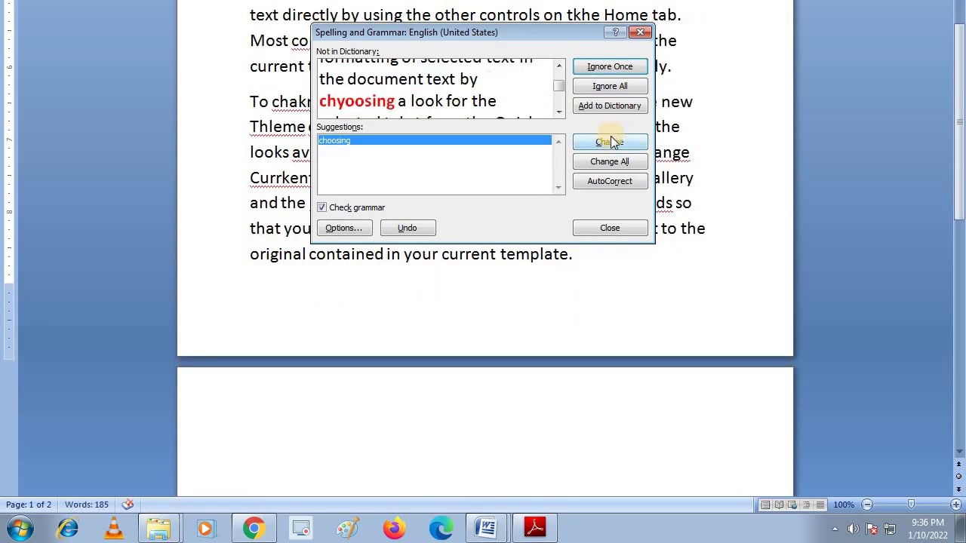
{"action": "left_click", "coordinate": [615, 141]}
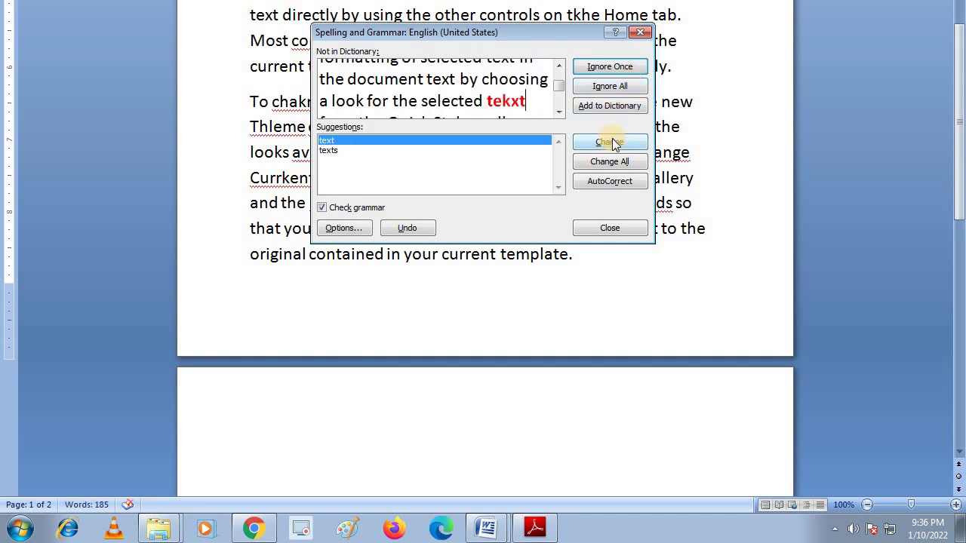
{"action": "left_click", "coordinate": [614, 143]}
{"action": "left_click", "coordinate": [614, 142]}
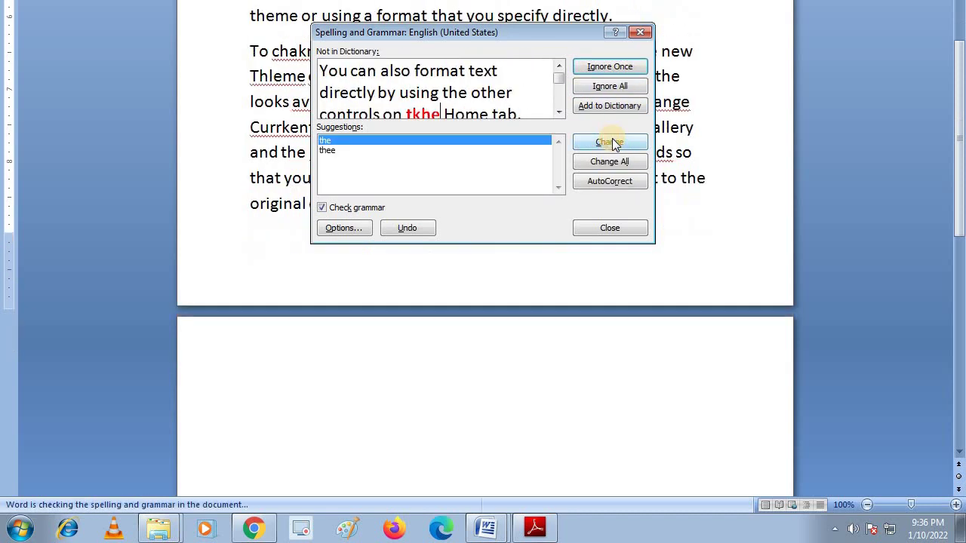
{"action": "left_click", "coordinate": [614, 143]}
{"action": "left_click", "coordinate": [614, 142]}
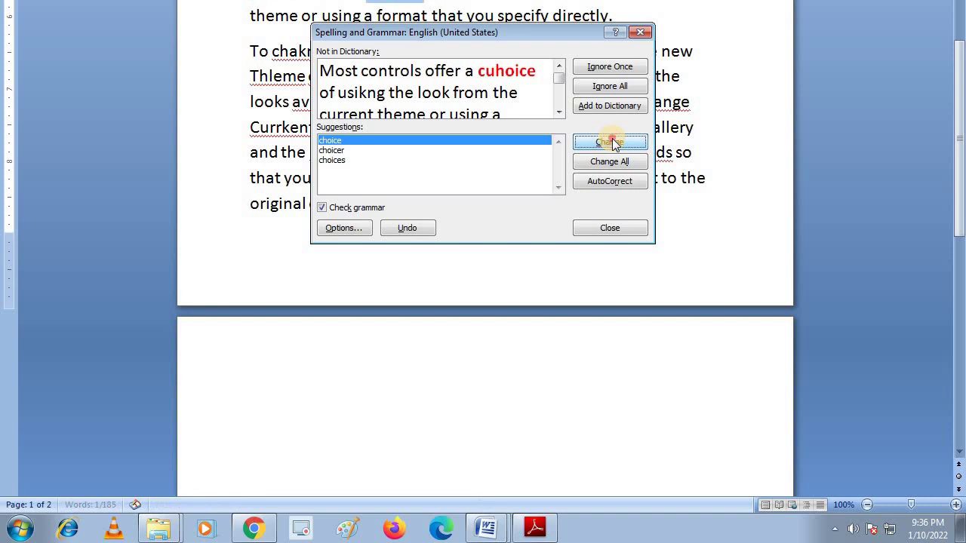
{"action": "left_click", "coordinate": [614, 142]}
{"action": "left_click", "coordinate": [614, 143]}
{"action": "left_click", "coordinate": [615, 143]}
{"action": "left_click", "coordinate": [615, 142]}
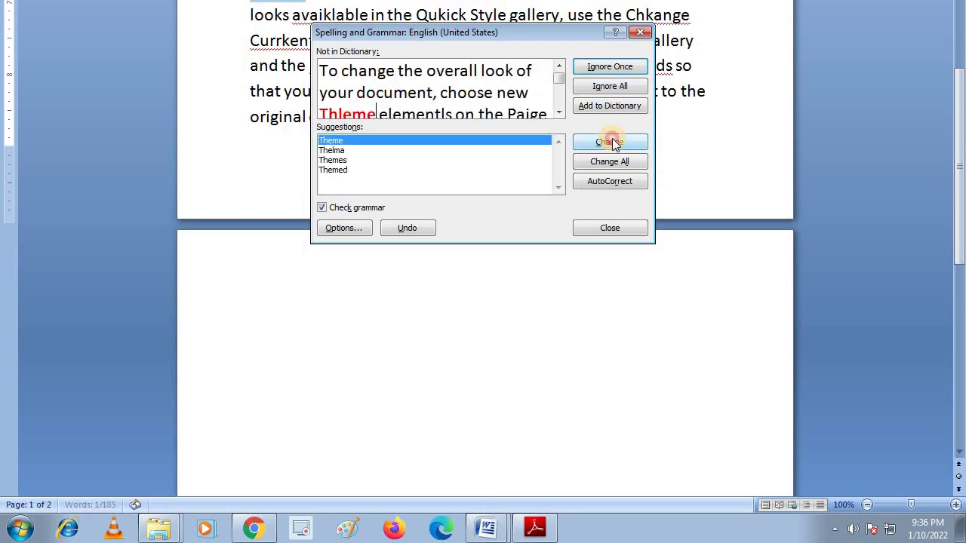
{"action": "left_click", "coordinate": [615, 143]}
{"action": "left_click", "coordinate": [614, 142]}
{"action": "left_click", "coordinate": [614, 143]}
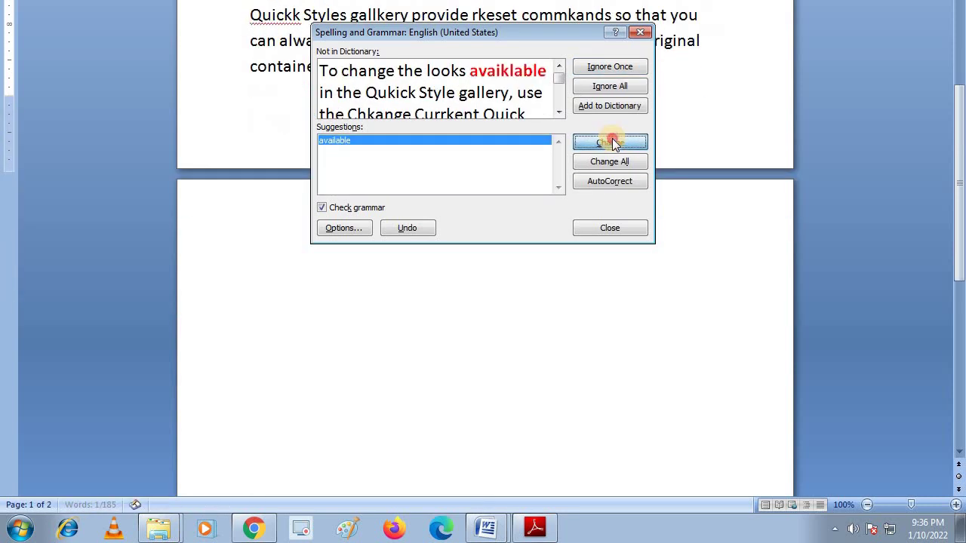
{"action": "left_click", "coordinate": [615, 143]}
{"action": "left_click", "coordinate": [615, 142]}
{"action": "left_click", "coordinate": [615, 143]}
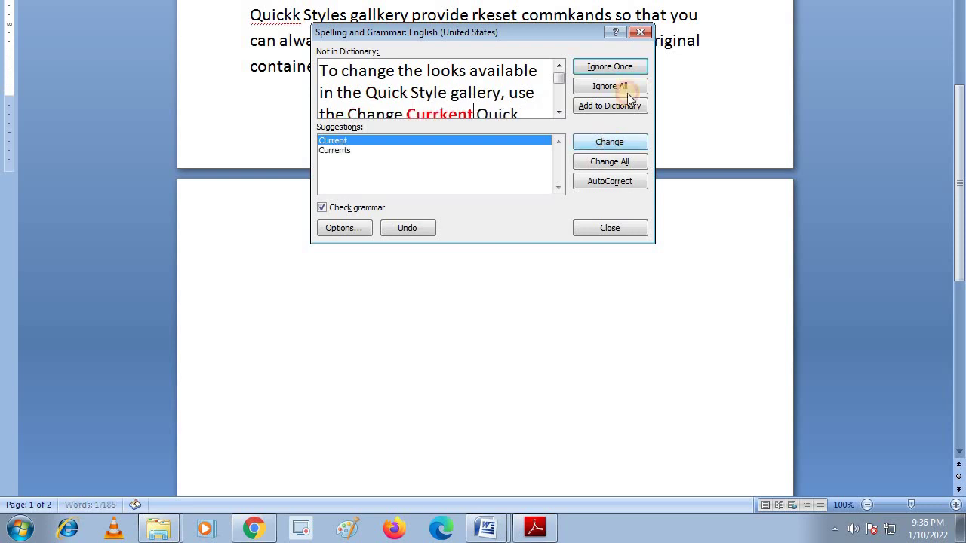
{"action": "left_click", "coordinate": [640, 31]}
Select the first two paragraphs, starting before 'On'
{"action": "scroll", "coordinate": [646, 29], "scroll_direction": "up", "scroll_amount": 3}
{"action": "scroll", "coordinate": [641, 37], "scroll_direction": "up", "scroll_amount": 3}
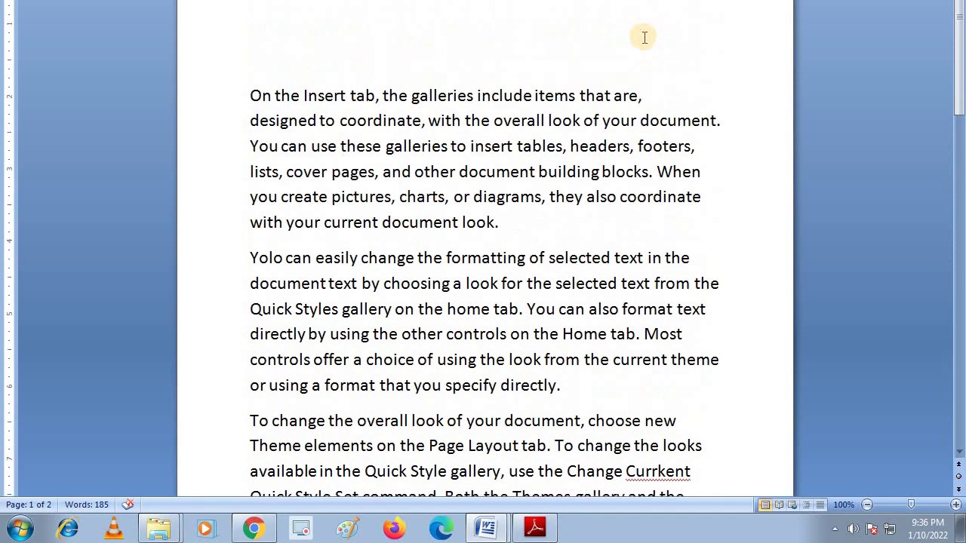
{"action": "scroll", "coordinate": [679, 83], "scroll_direction": "down", "scroll_amount": 1}
{"action": "scroll", "coordinate": [517, 68], "scroll_direction": "down", "scroll_amount": 1}
{"action": "left_click", "coordinate": [246, 23]}
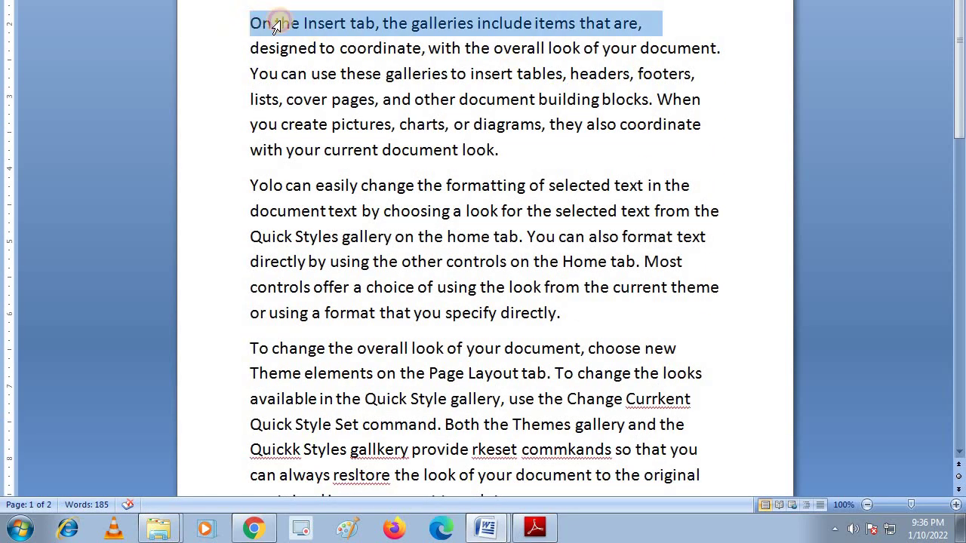
{"action": "left_click", "coordinate": [249, 24]}
{"action": "left_click_drag", "start_coordinate": [249, 24], "coordinate": [410, 202]}
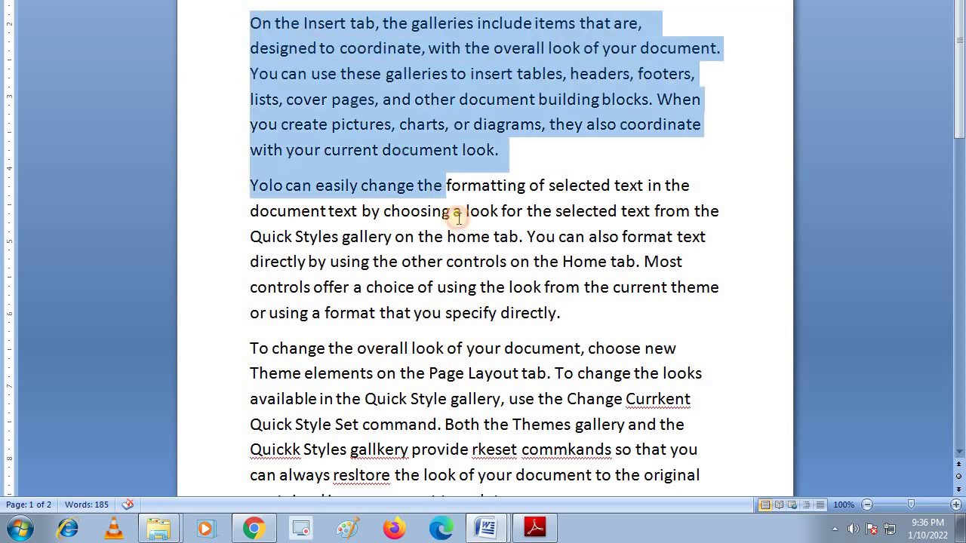
Copy the two paragraphs and paste them on a new line below the 'VU Papers important tip' heading
{"action": "right_click", "coordinate": [370, 123]}
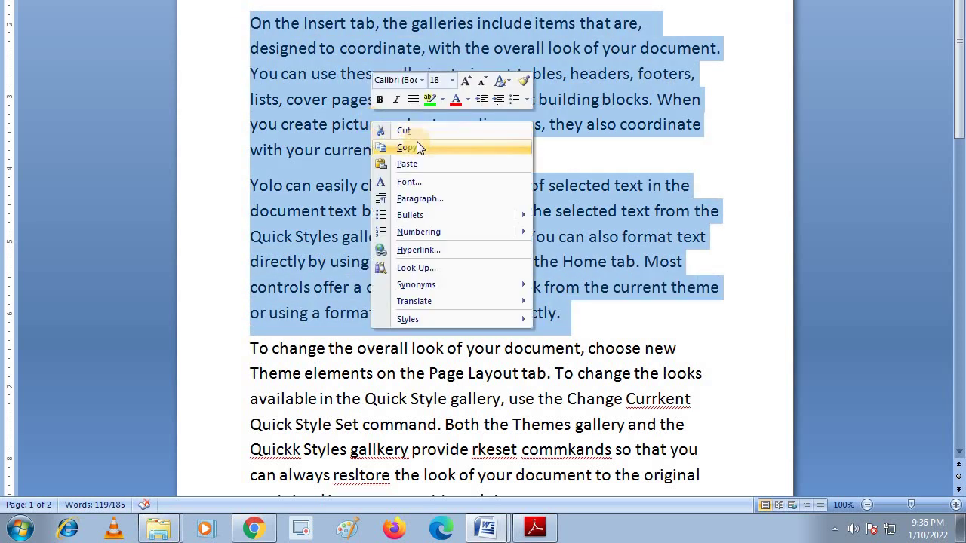
{"action": "left_click", "coordinate": [416, 142]}
{"action": "mouse_move", "coordinate": [487, 528]}
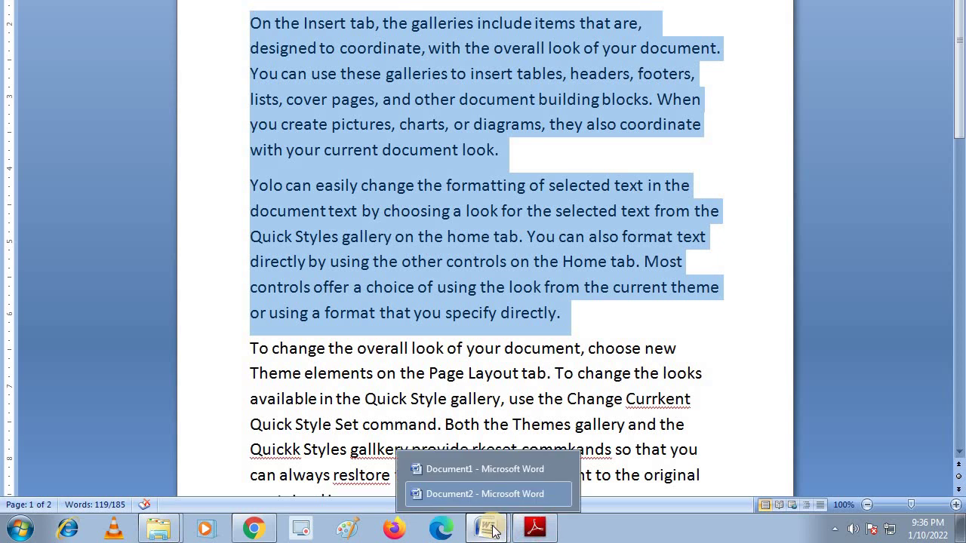
{"action": "left_click", "coordinate": [467, 465]}
{"action": "left_click", "coordinate": [697, 58]}
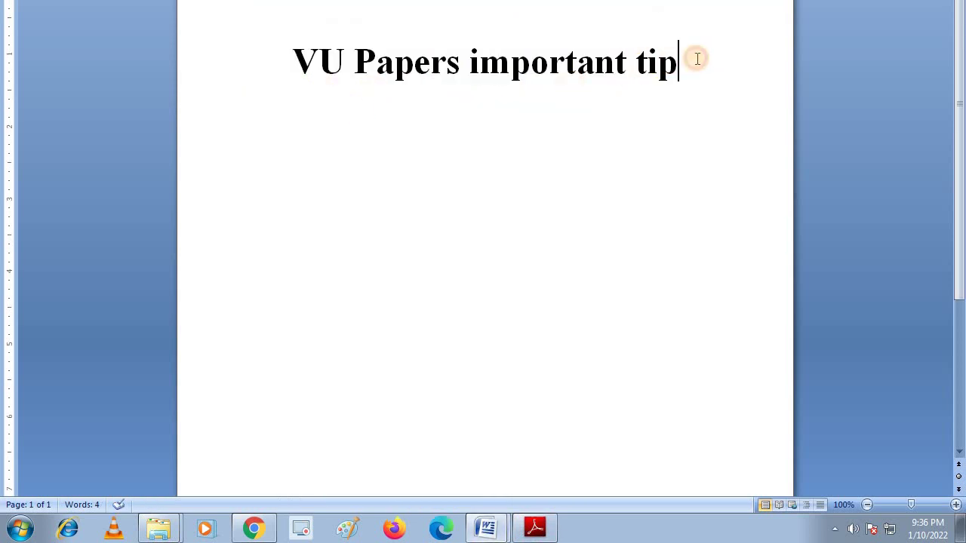
{"action": "key", "text": "Return"}
{"action": "key", "text": "ctrl+v"}
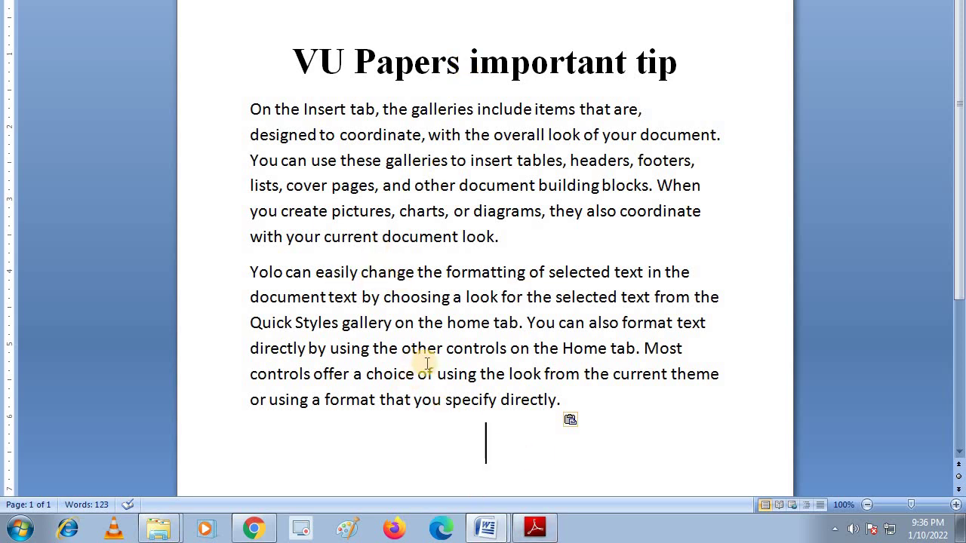
{"action": "scroll", "coordinate": [423, 362], "scroll_direction": "down", "scroll_amount": 2}
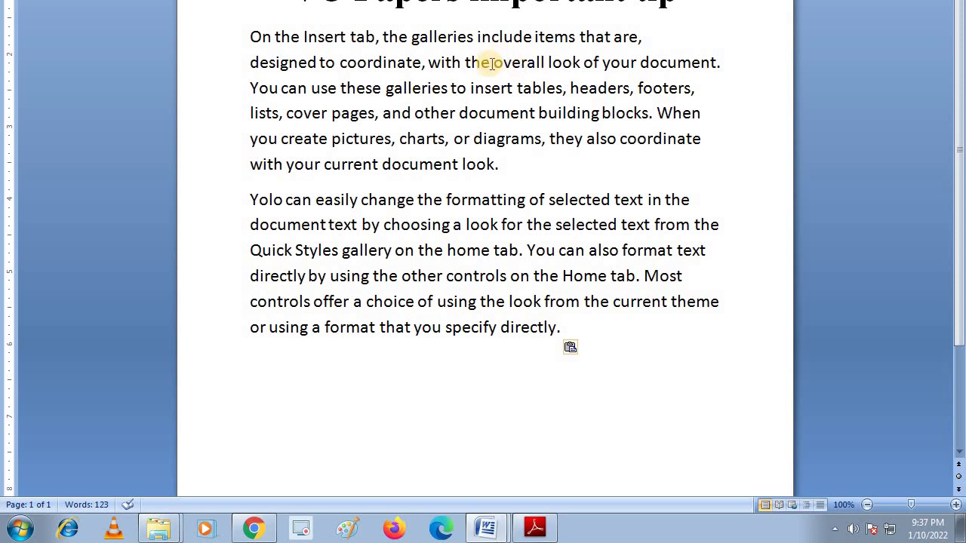
Select 'overall' in the new document, then return to the corrected source document
{"action": "left_click_drag", "start_coordinate": [494, 61], "coordinate": [545, 61]}
{"action": "left_click", "coordinate": [415, 199]}
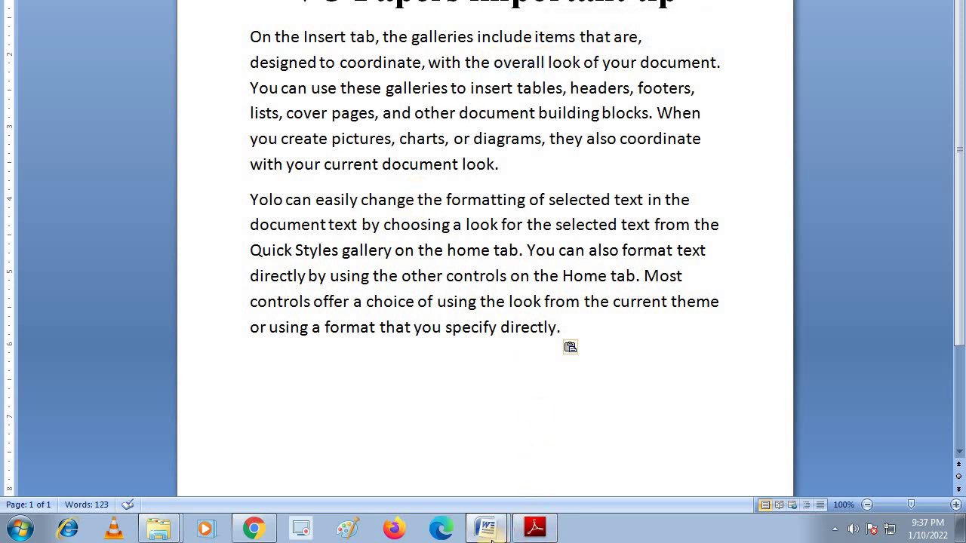
{"action": "mouse_move", "coordinate": [486, 528]}
{"action": "left_click", "coordinate": [491, 431]}
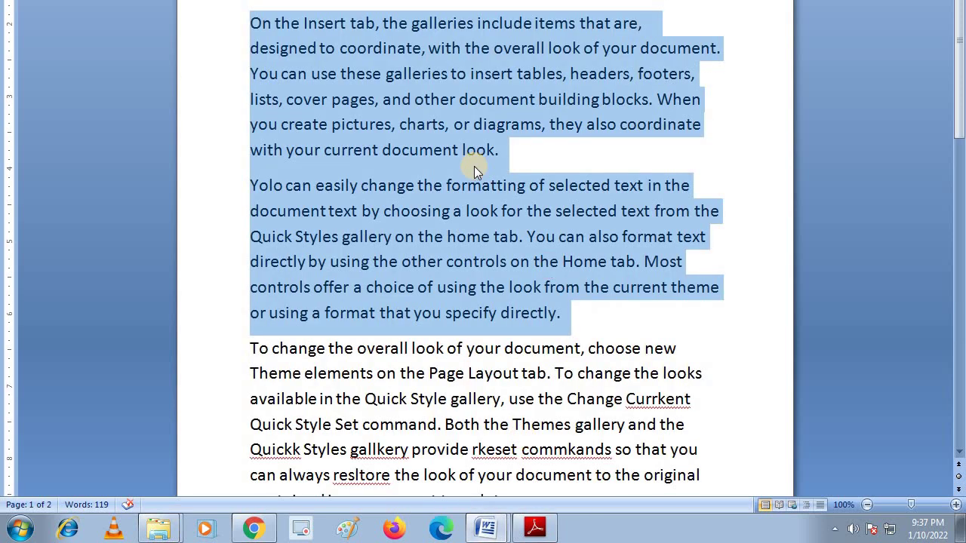
{"action": "left_click", "coordinate": [449, 124]}
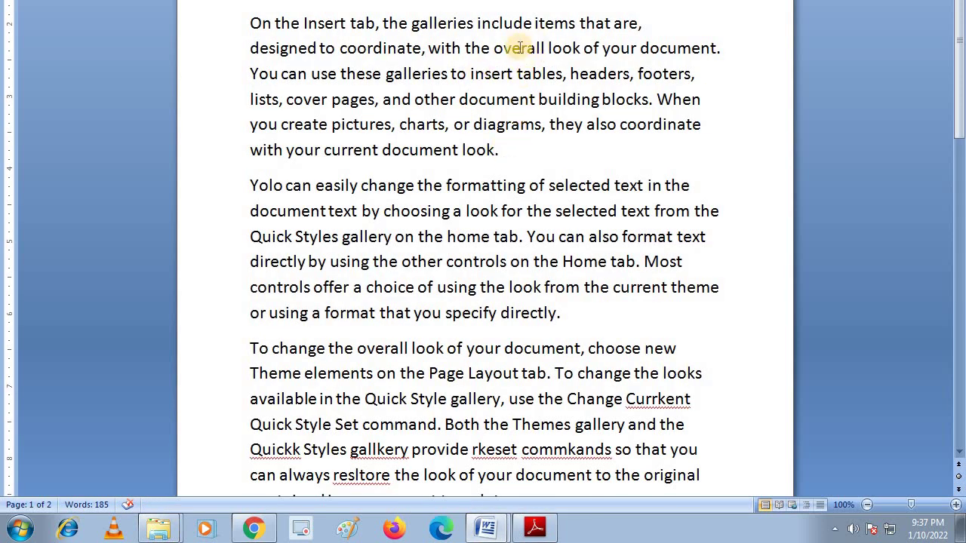
Copy the word 'overall' from the source paragraph and switch to Document1
{"action": "left_click_drag", "start_coordinate": [494, 49], "coordinate": [544, 48]}
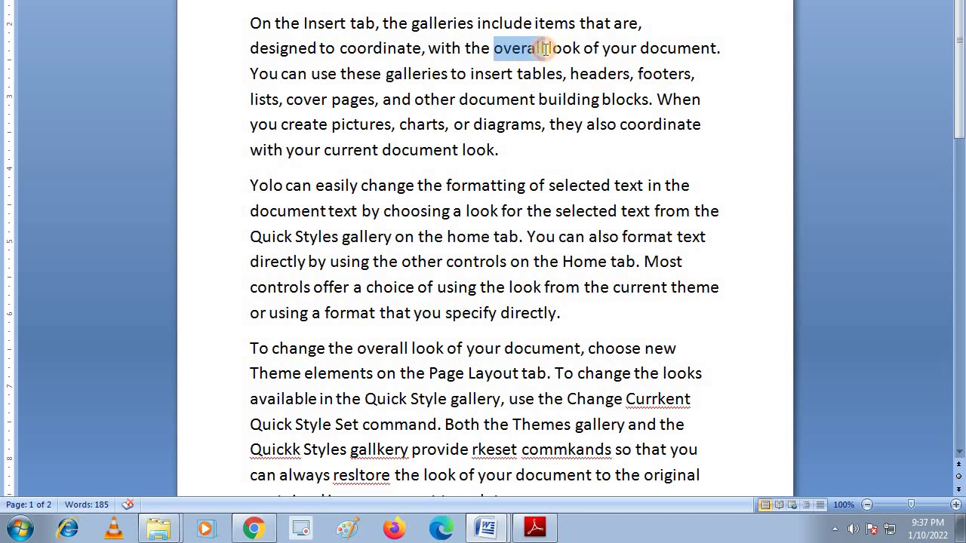
{"action": "right_click", "coordinate": [516, 48]}
{"action": "left_click", "coordinate": [550, 80]}
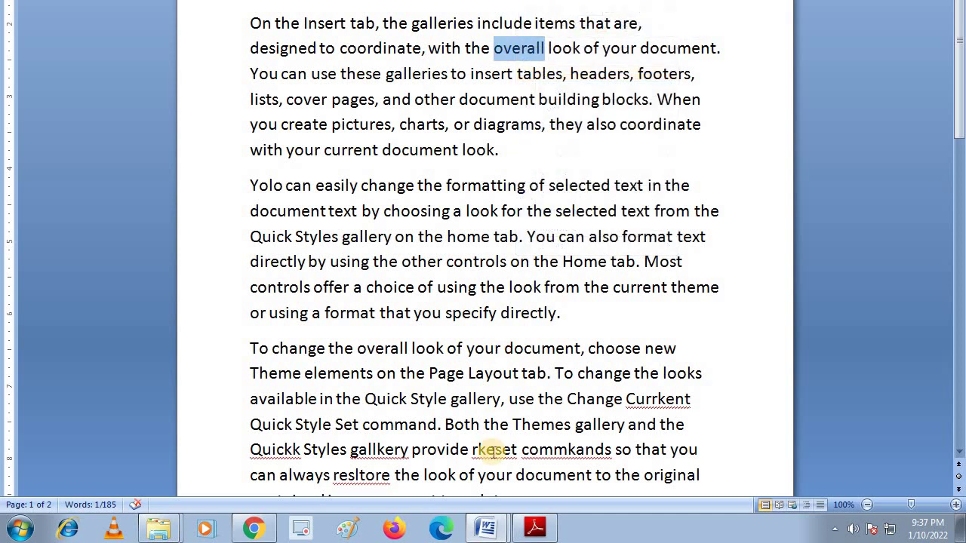
{"action": "mouse_move", "coordinate": [487, 528]}
{"action": "left_click", "coordinate": [482, 474]}
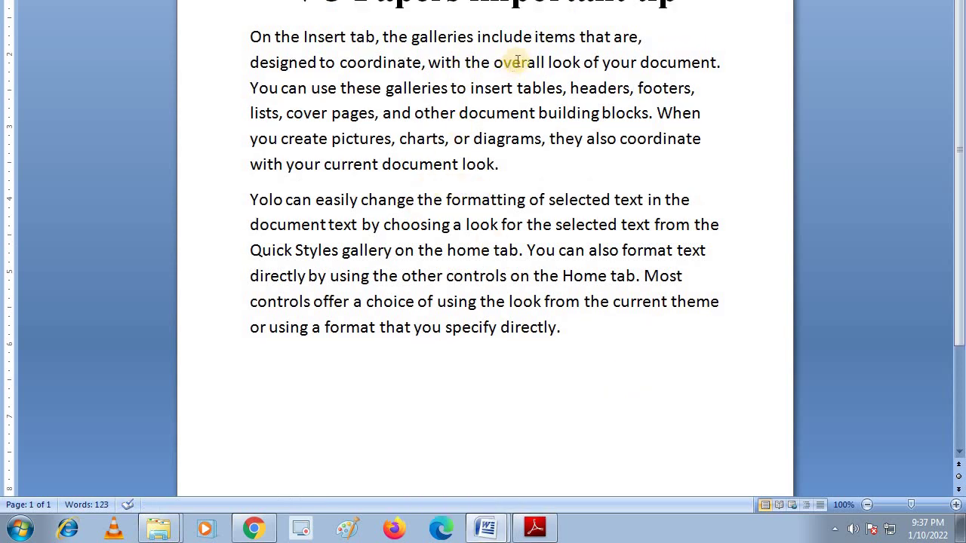
{"action": "left_click", "coordinate": [494, 63]}
{"action": "left_click_drag", "start_coordinate": [495, 63], "coordinate": [534, 63]}
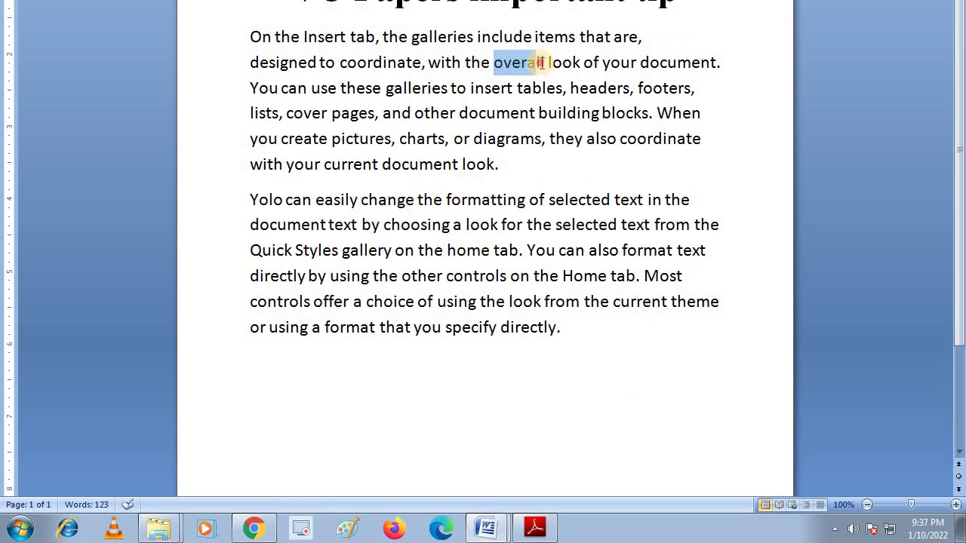
{"action": "right_click", "coordinate": [531, 65]}
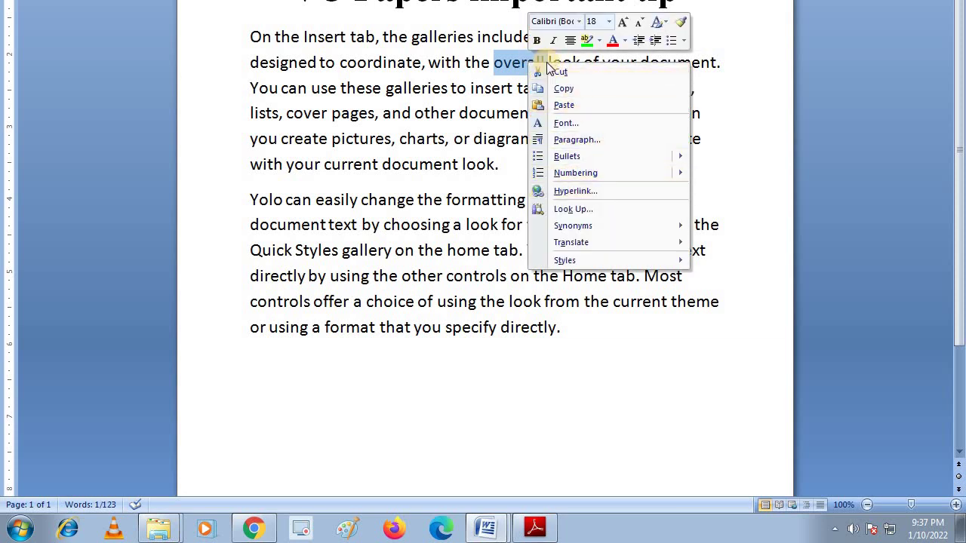
{"action": "mouse_move", "coordinate": [577, 224]}
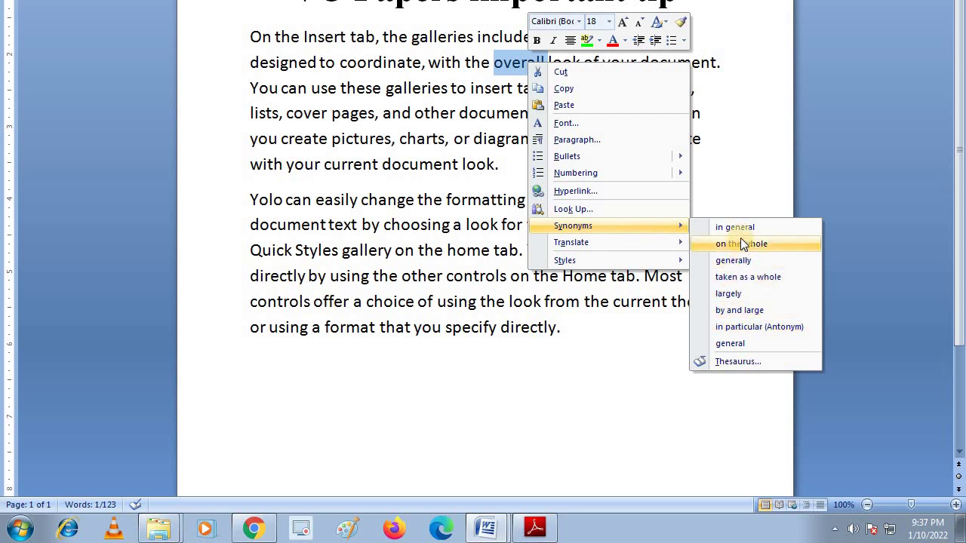
{"action": "left_click", "coordinate": [421, 129]}
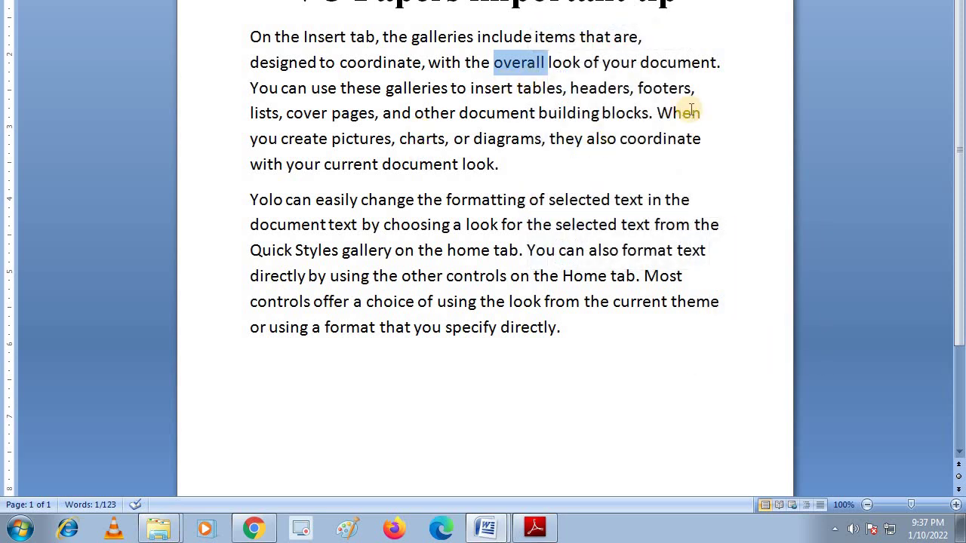
{"action": "left_click", "coordinate": [637, 109]}
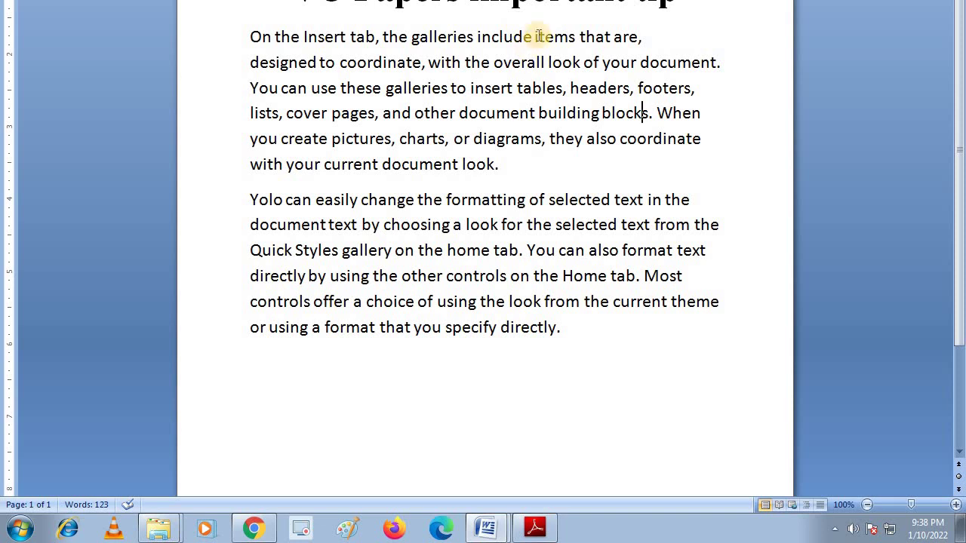
Browse the Synonyms list for 'include' without replacing it
{"action": "left_click_drag", "start_coordinate": [532, 38], "coordinate": [474, 38]}
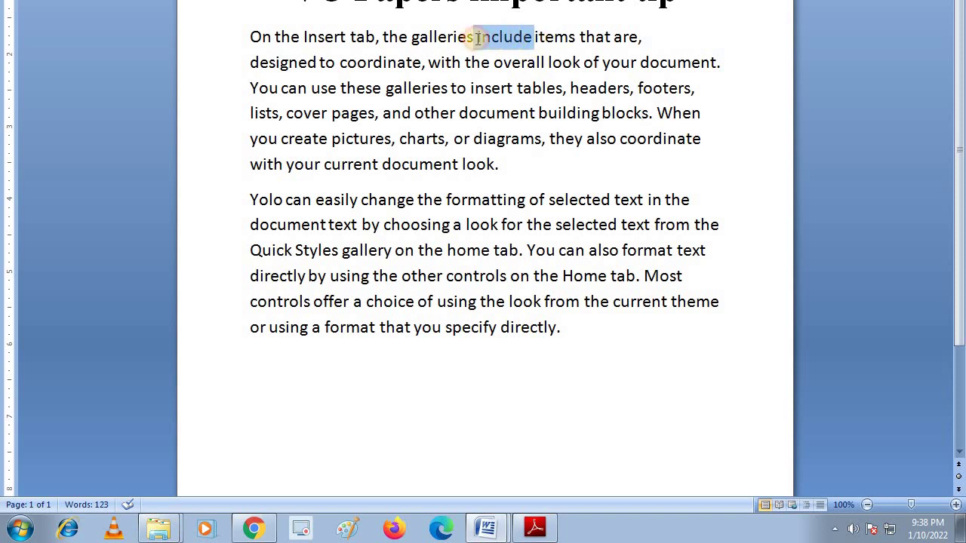
{"action": "right_click", "coordinate": [518, 41]}
{"action": "mouse_move", "coordinate": [604, 206]}
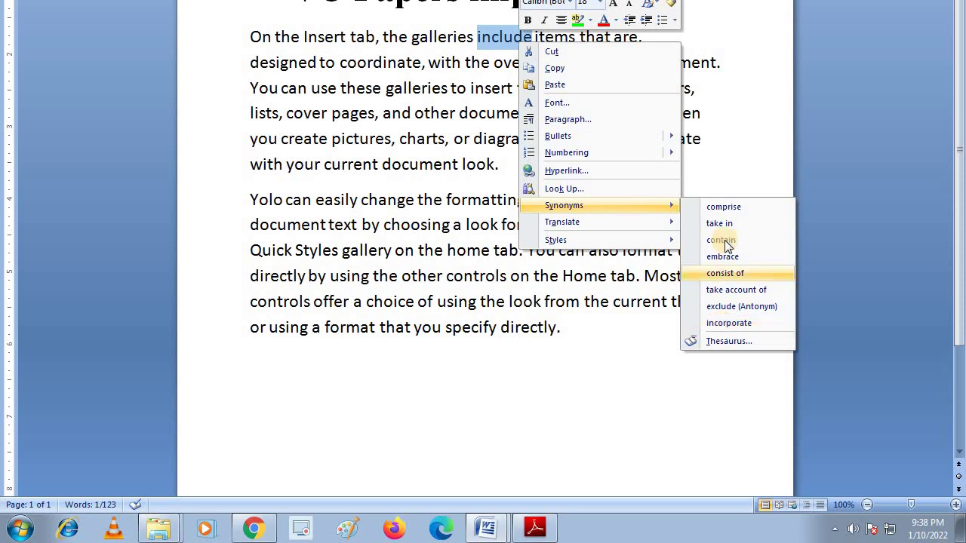
{"action": "key", "text": "Escape"}
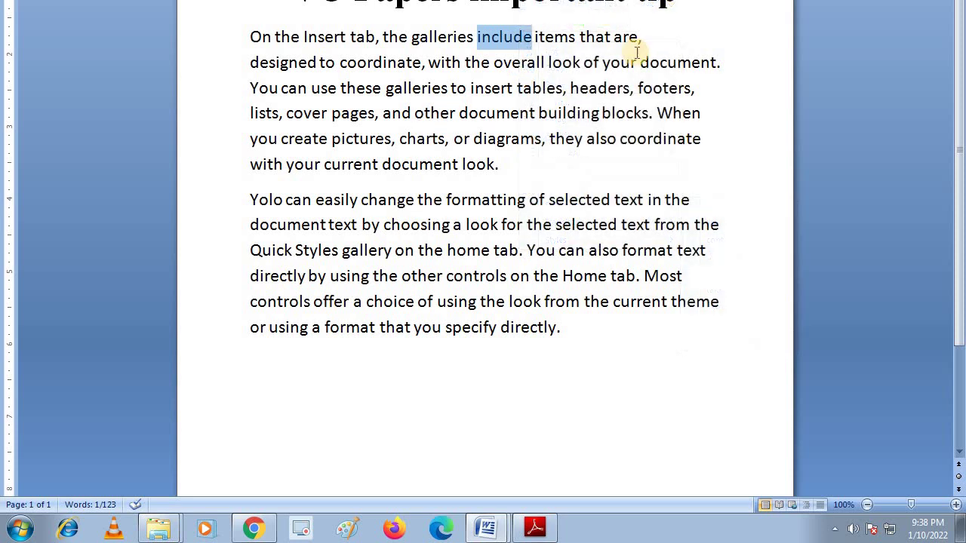
{"action": "left_click", "coordinate": [579, 80]}
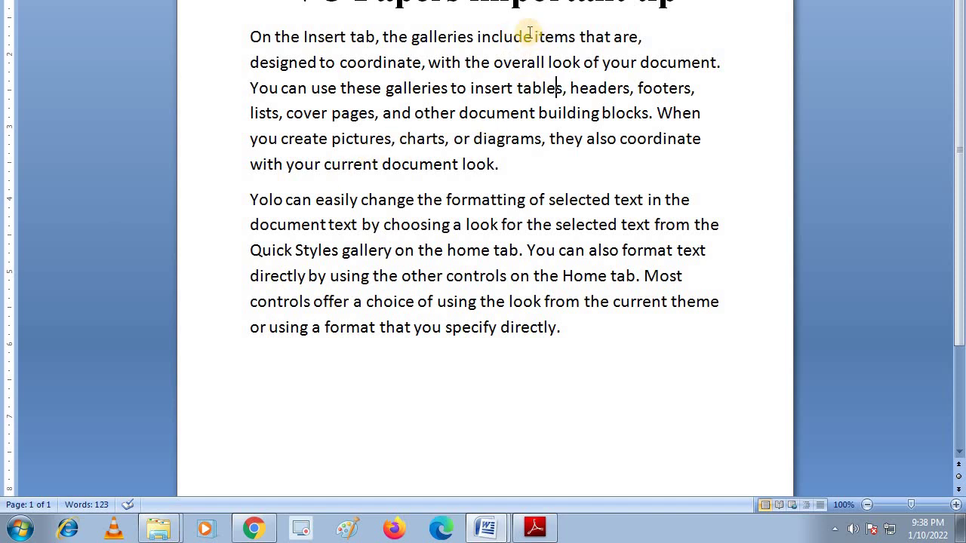
Review the synonyms for 'include' again, then place the cursor after 'directly.'
{"action": "left_click_drag", "start_coordinate": [532, 36], "coordinate": [477, 37]}
{"action": "right_click", "coordinate": [477, 38]}
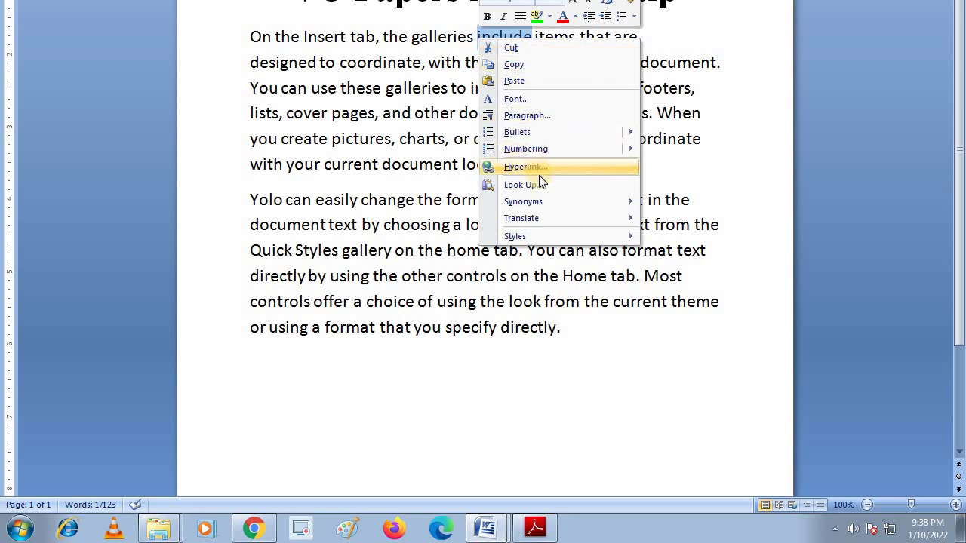
{"action": "mouse_move", "coordinate": [541, 201]}
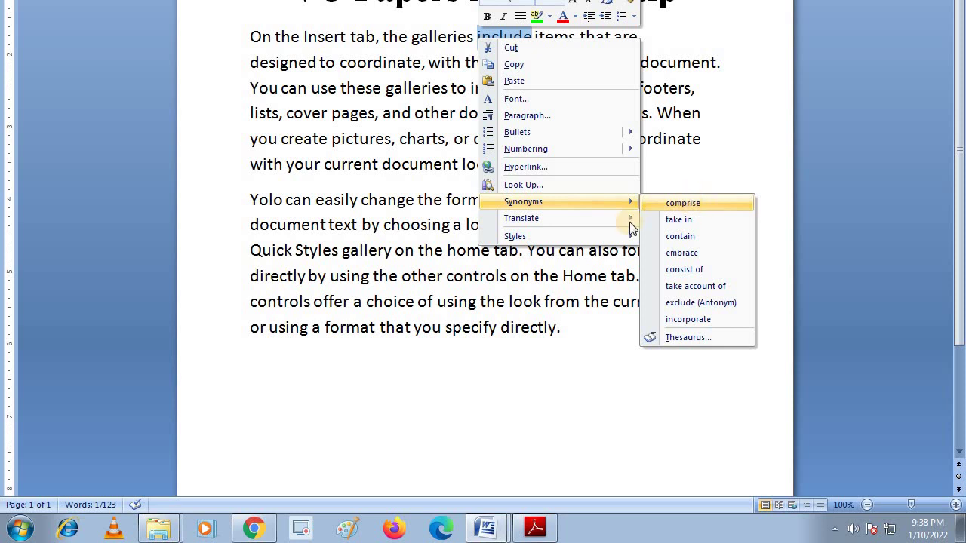
{"action": "left_click", "coordinate": [570, 336]}
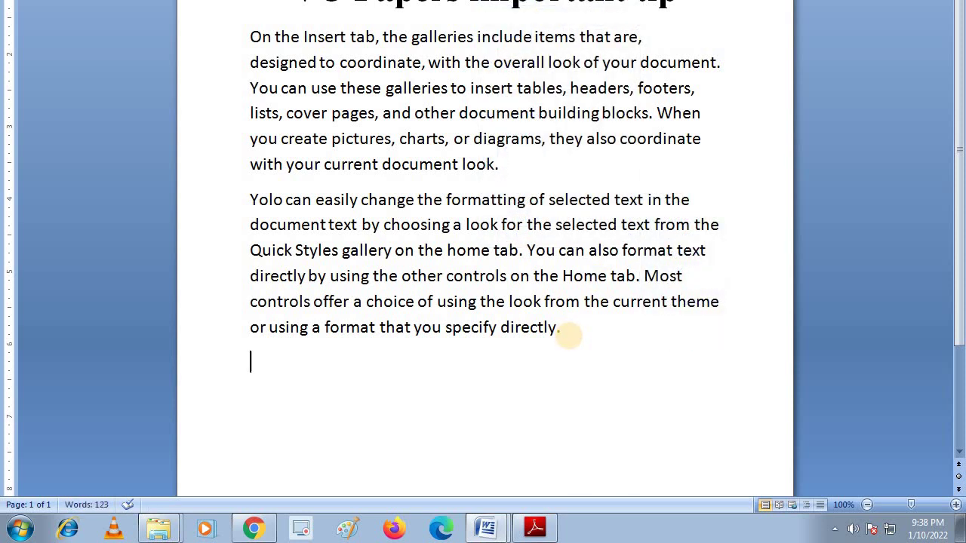
Type 'Comprise' on the new line and review its synonyms without replacing it
{"action": "type", "text": "comp"}
{"action": "type", "text": "rise"}
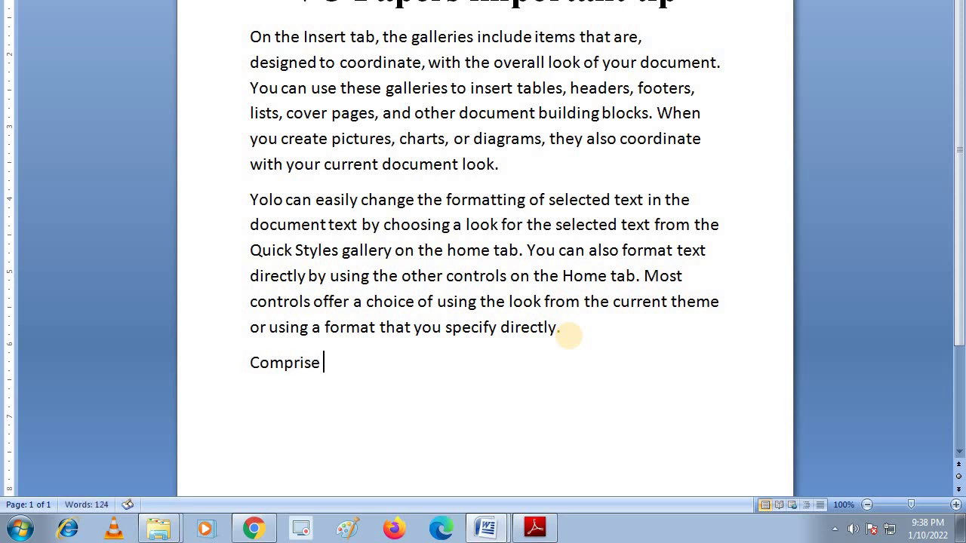
{"action": "left_click_drag", "start_coordinate": [323, 362], "coordinate": [243, 362]}
{"action": "right_click", "coordinate": [325, 373]}
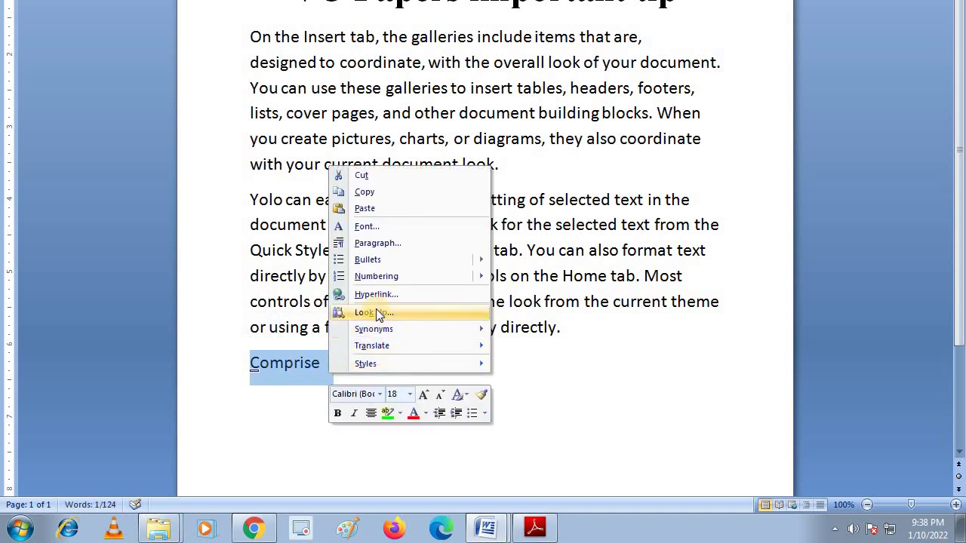
{"action": "mouse_move", "coordinate": [412, 332]}
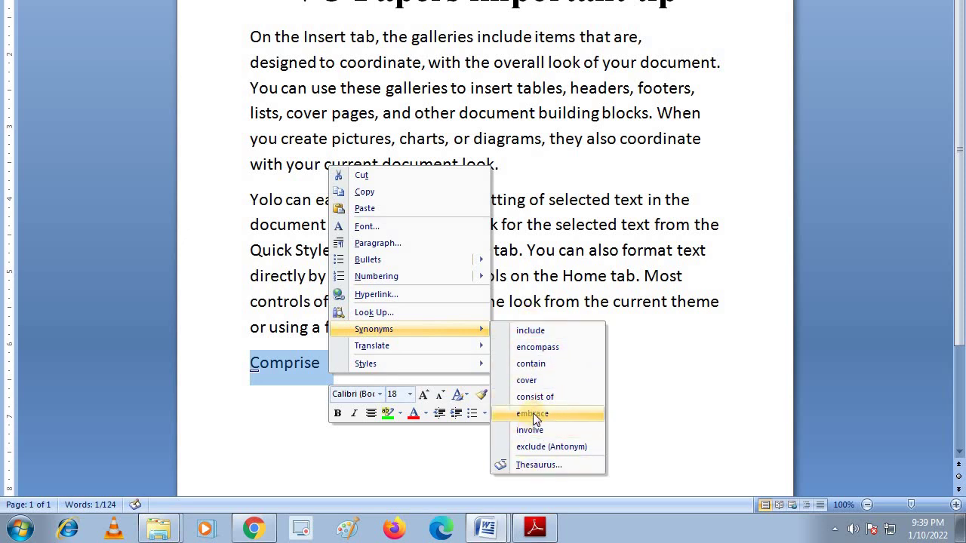
{"action": "left_click", "coordinate": [747, 347]}
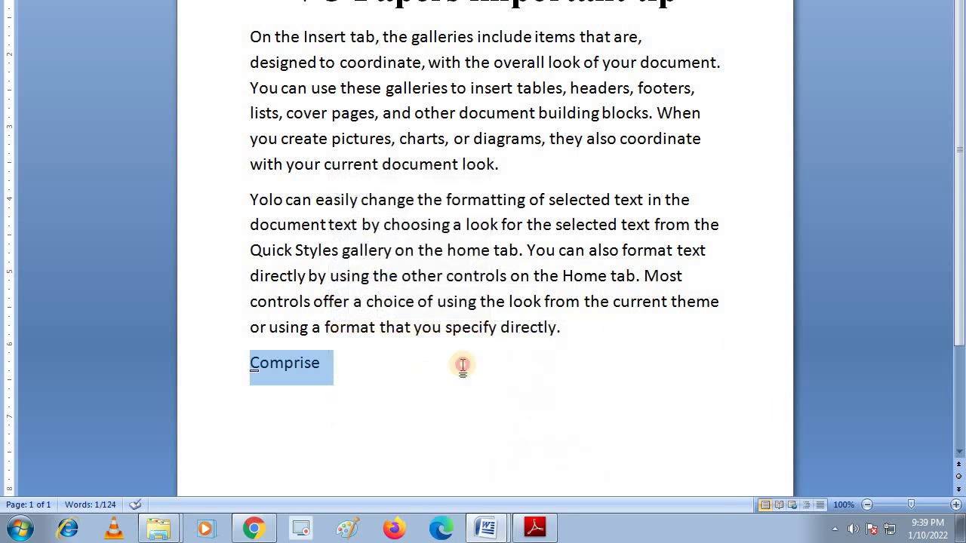
{"action": "left_click", "coordinate": [463, 366]}
Type 'cover' after Comprise and remove the extra space before it
{"action": "type", "text": "cov"}
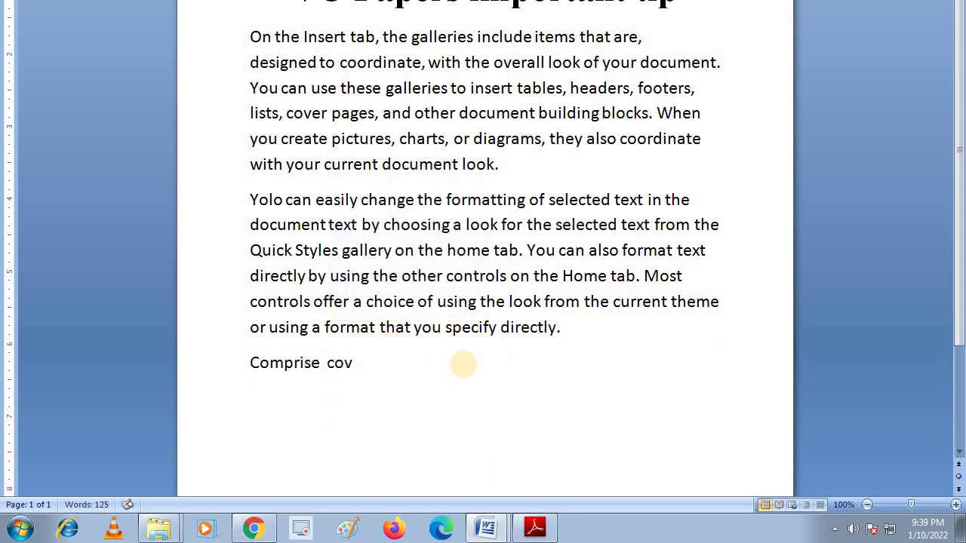
{"action": "type", "text": "er"}
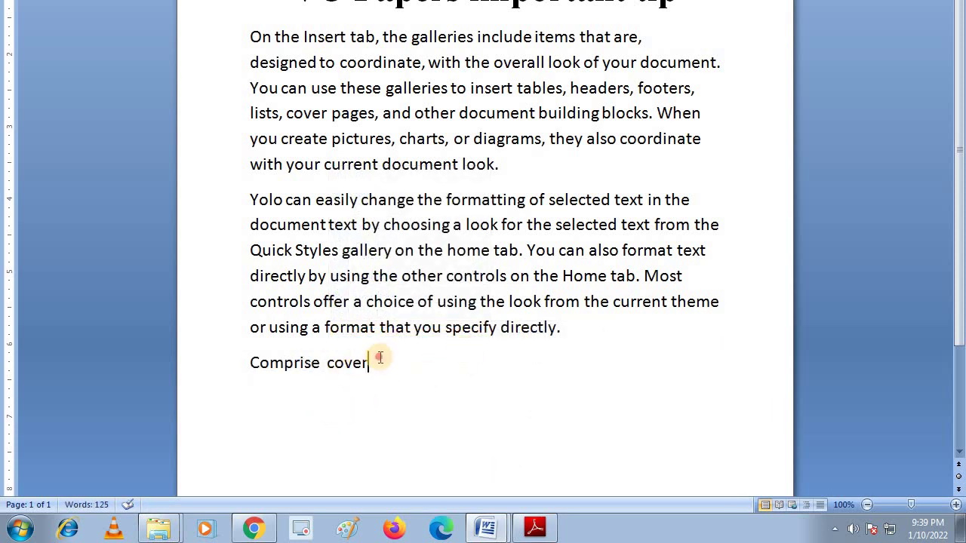
{"action": "left_click_drag", "start_coordinate": [378, 361], "coordinate": [327, 363]}
{"action": "right_click", "coordinate": [358, 374]}
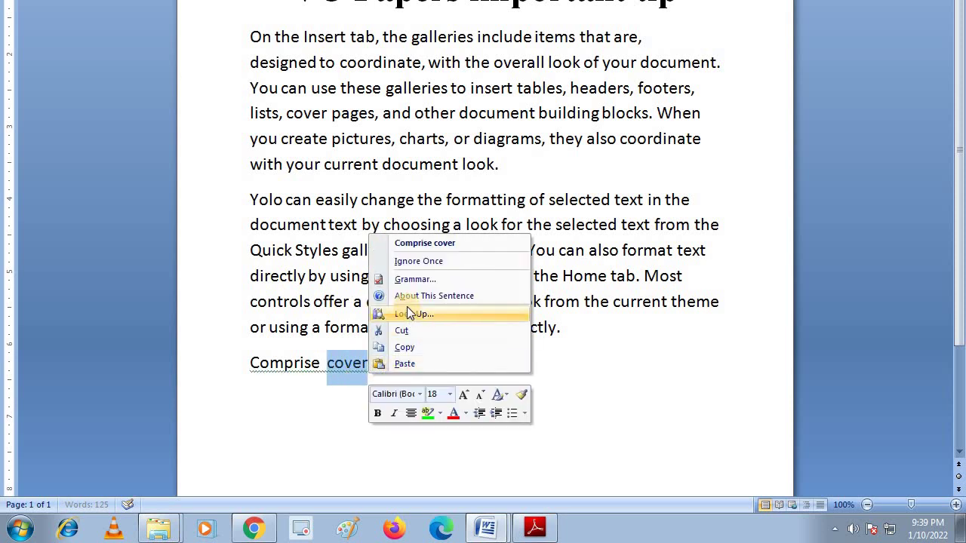
{"action": "key", "text": "Escape"}
{"action": "left_click", "coordinate": [328, 362]}
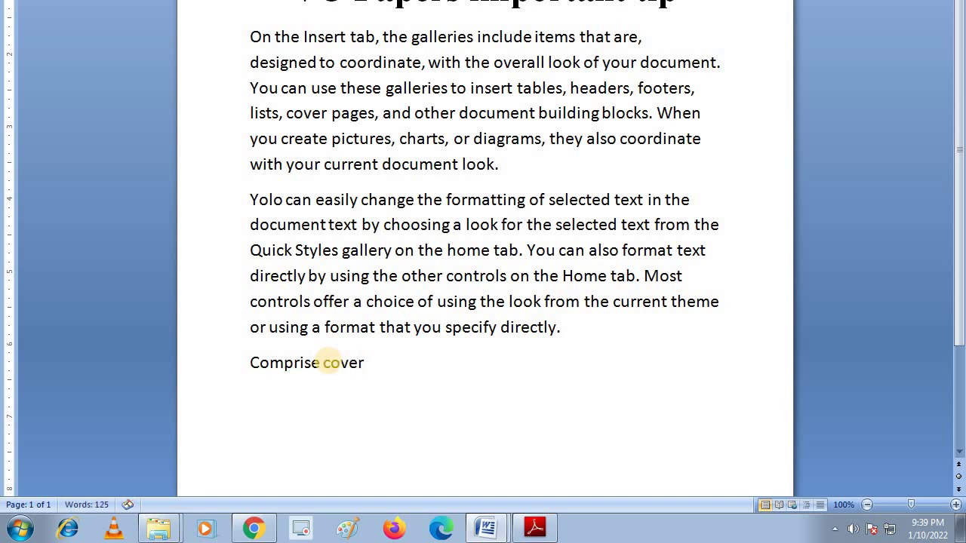
{"action": "key", "text": "BackSpace"}
Review the synonyms for 'cover' and leave the word unchanged
{"action": "left_click_drag", "start_coordinate": [366, 362], "coordinate": [320, 366]}
{"action": "right_click", "coordinate": [325, 364]}
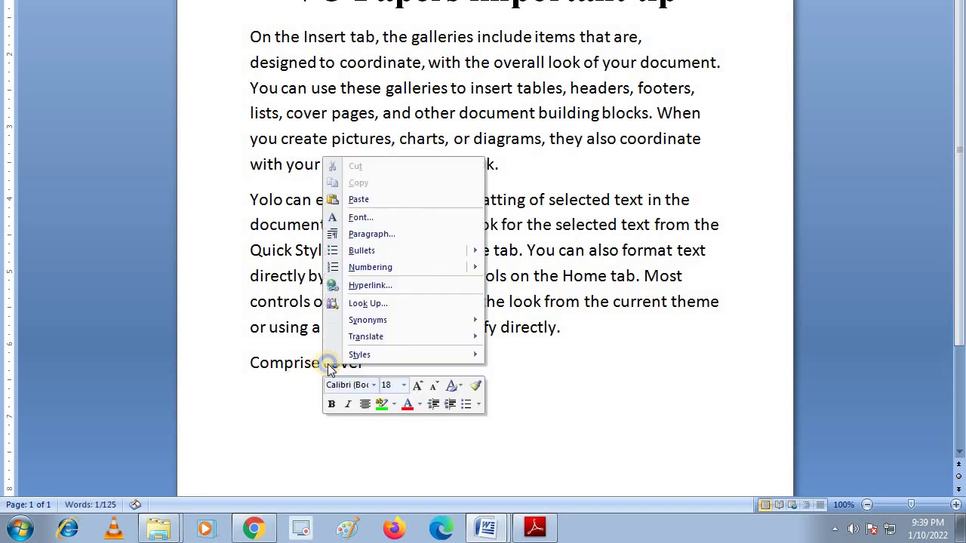
{"action": "mouse_move", "coordinate": [383, 321]}
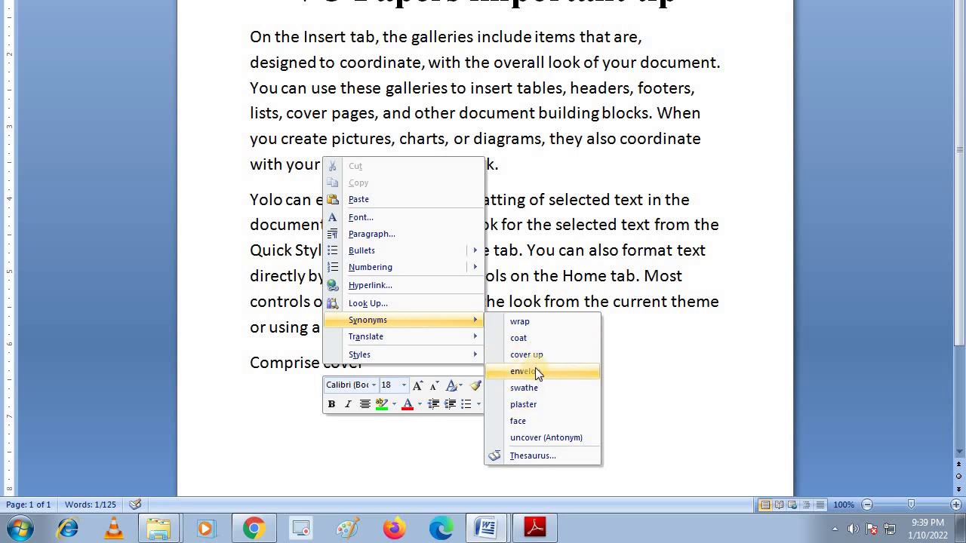
{"action": "left_click", "coordinate": [642, 366]}
{"action": "left_click", "coordinate": [323, 365]}
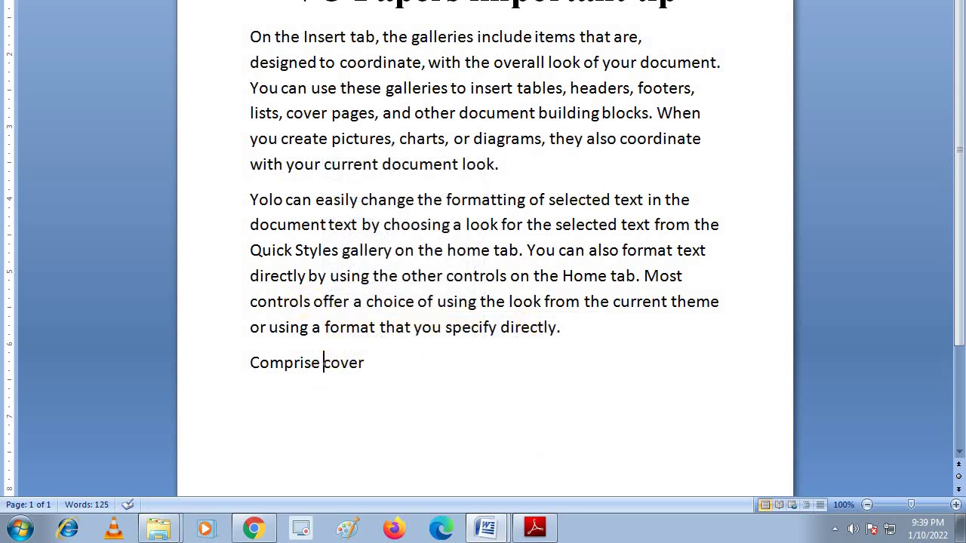